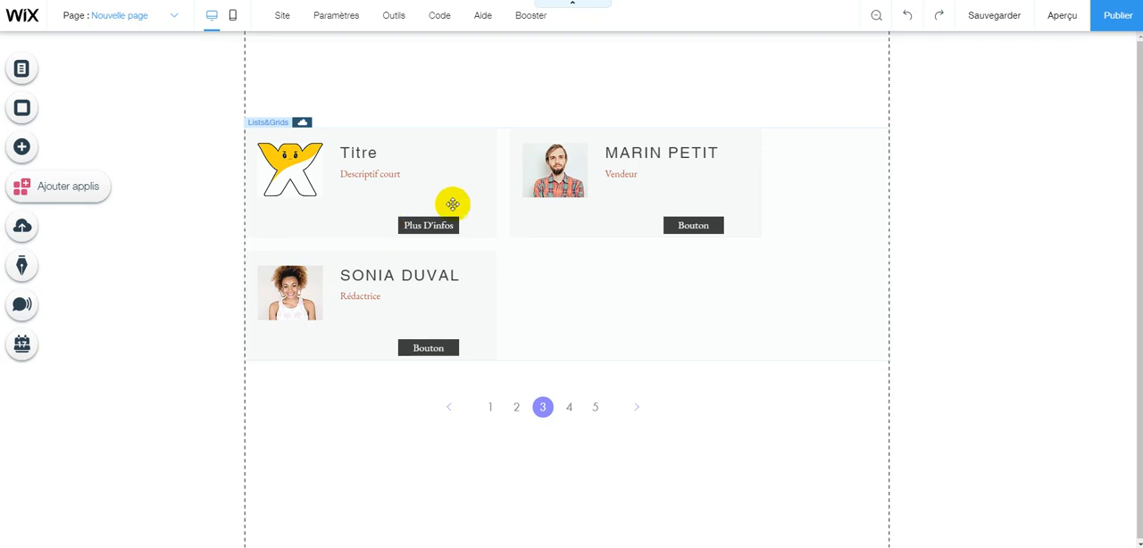
# Activate the developer tools for the site and show the site structure.
pyautogui.moveTo(482, 16)
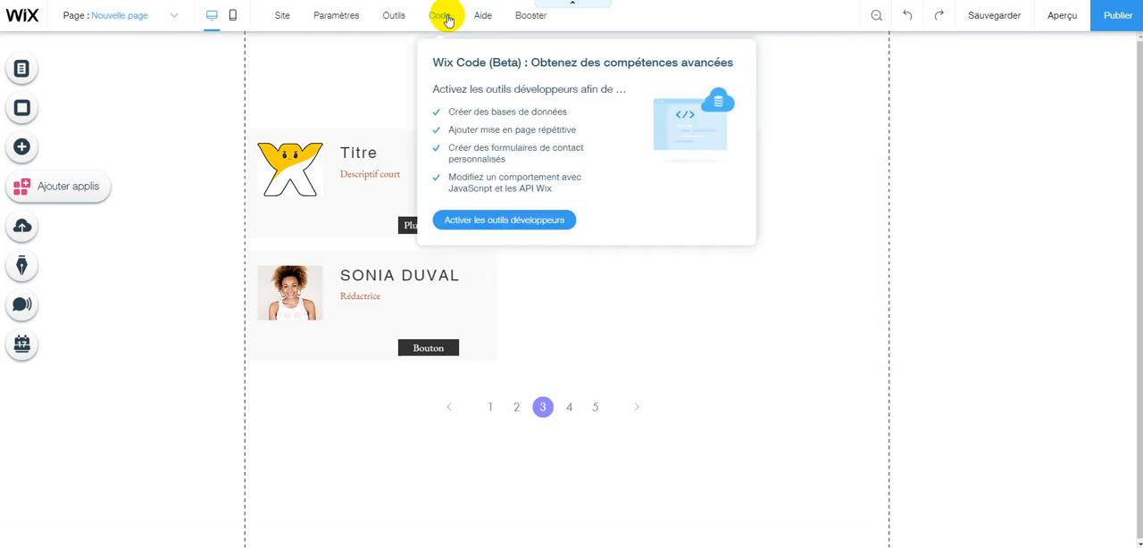
pyautogui.moveTo(437, 18)
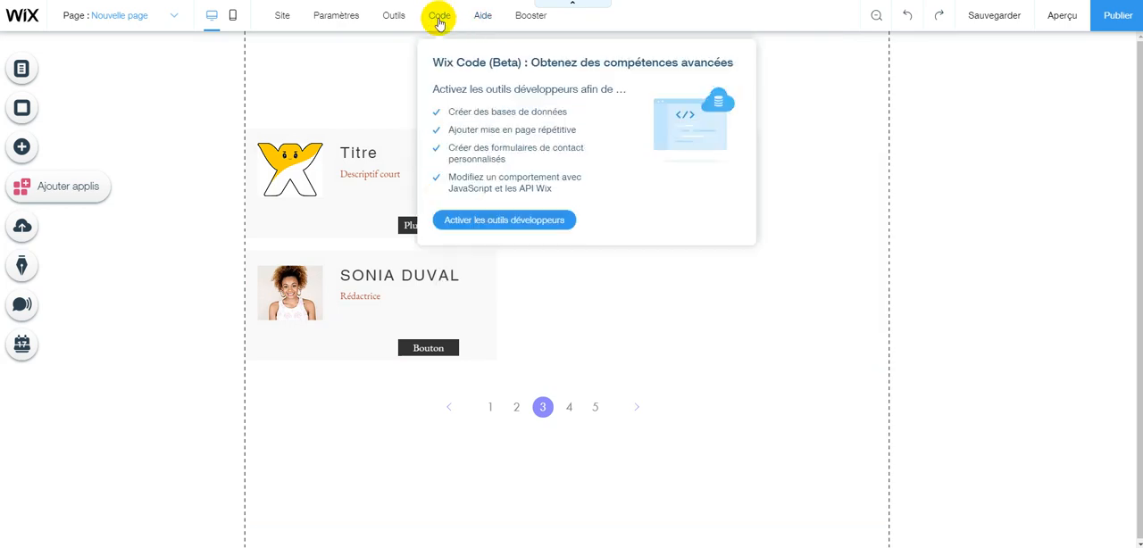
pyautogui.click(468, 223)
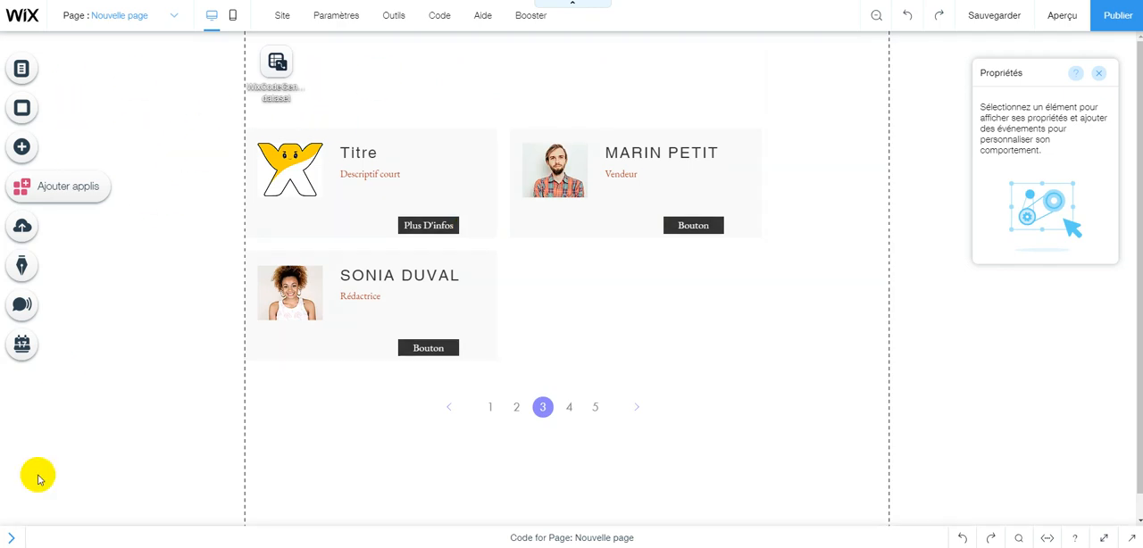
pyautogui.click(10, 536)
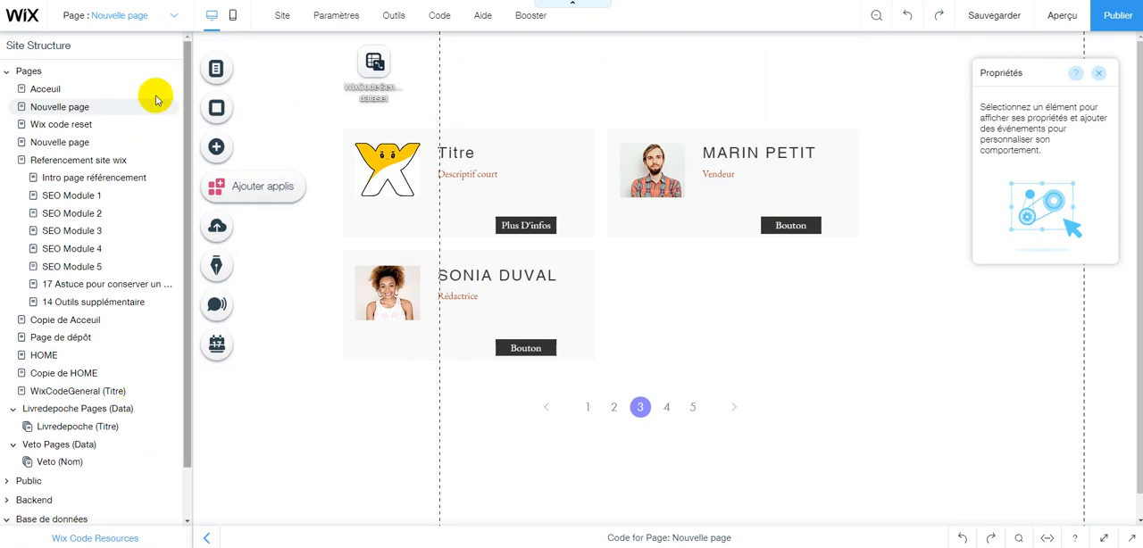
# Start adding a dynamic page for the WixCodeGeneral collection, using the Item Page type.
pyautogui.scroll(-2, 114, 408)
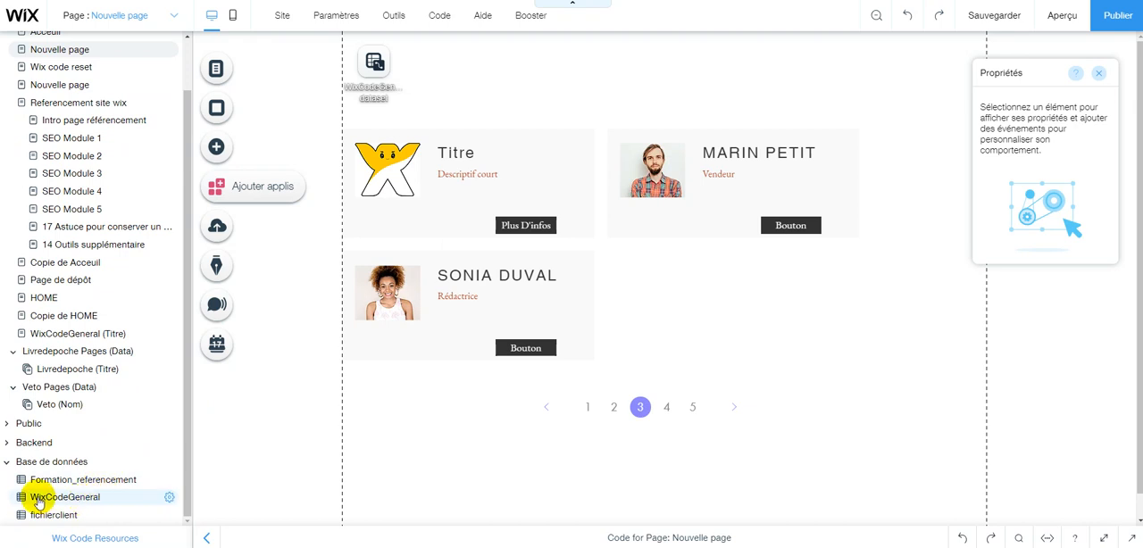
pyautogui.click(169, 500)
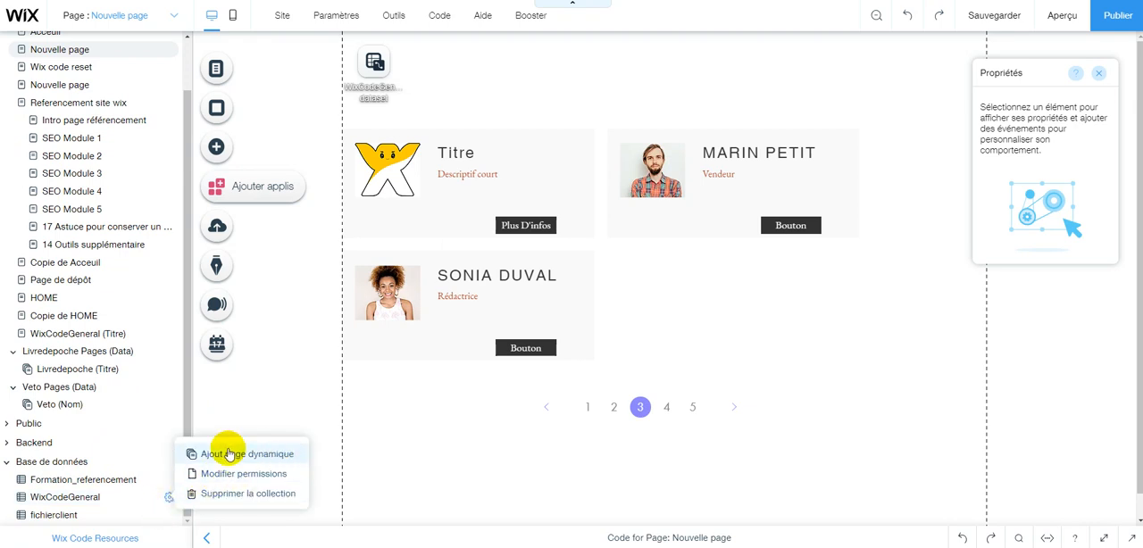
pyautogui.click(239, 452)
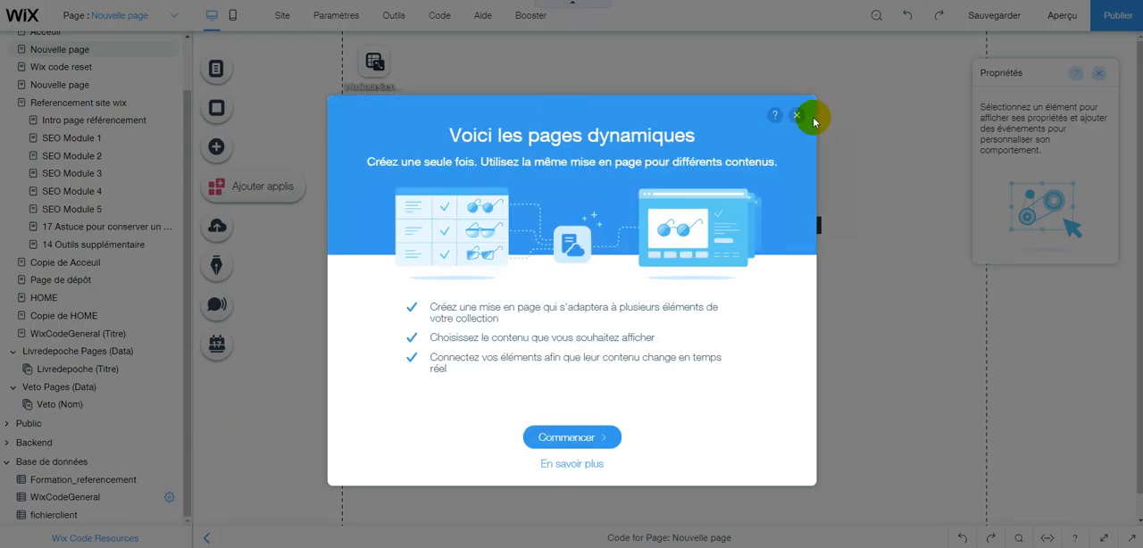
pyautogui.click(582, 439)
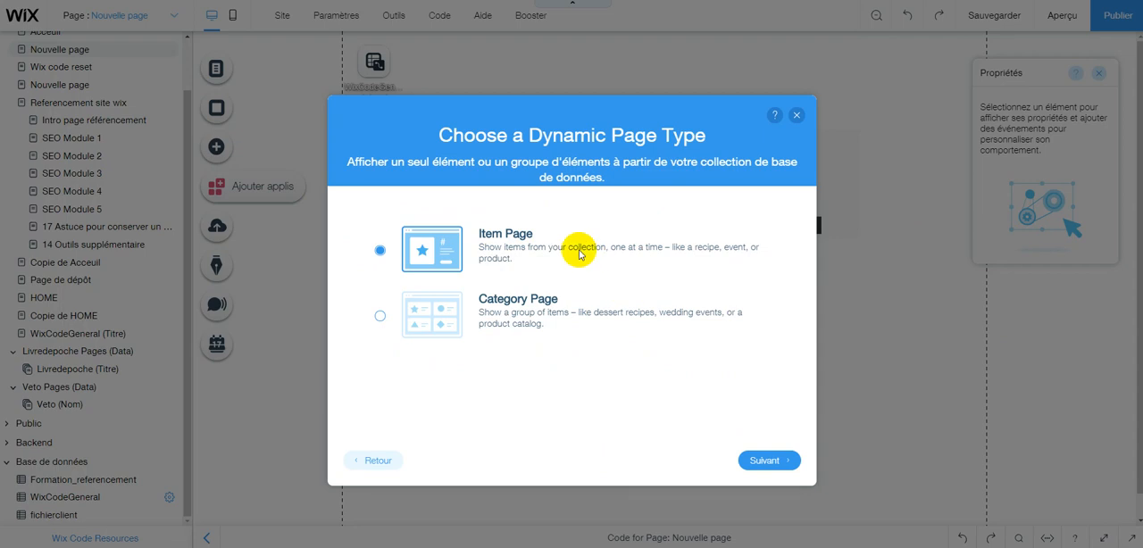
pyautogui.click(780, 465)
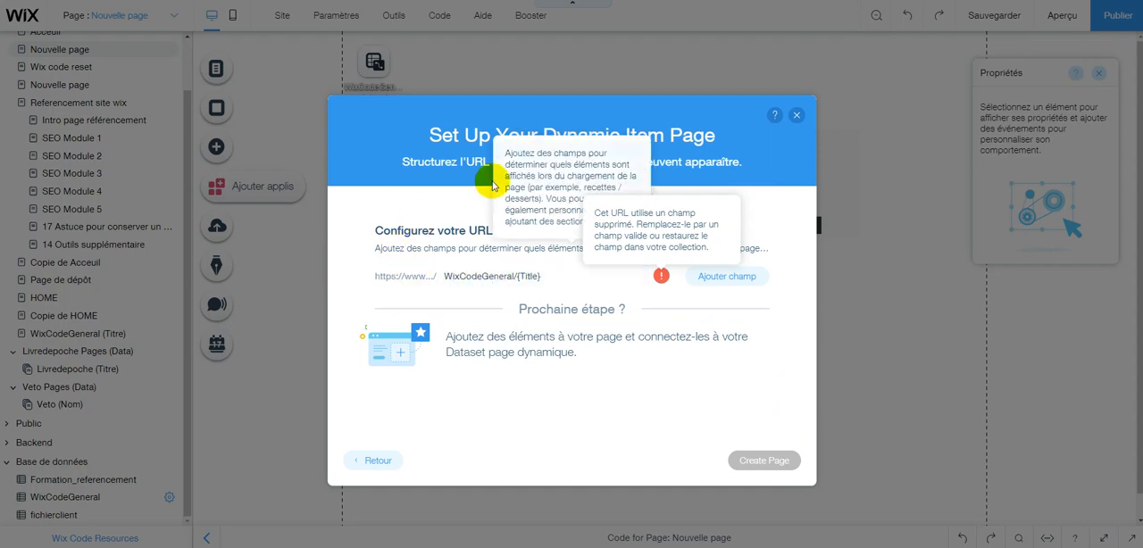
# Replace the deleted {Title} field in the WixCodeGeneral/ URL with the Titre field and create the page.
pyautogui.click(534, 274)
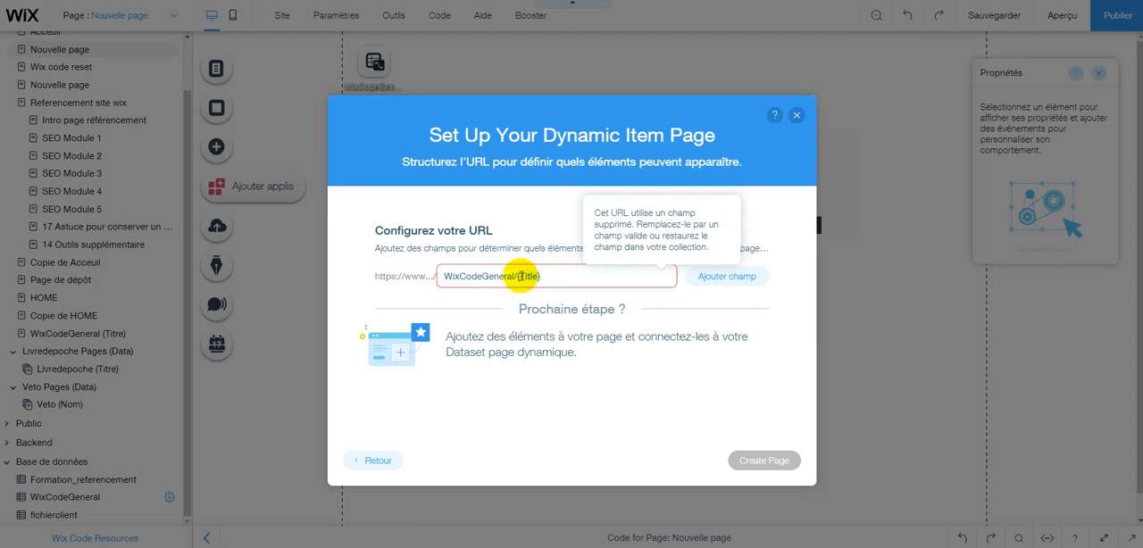
pyautogui.press('BackSpace')
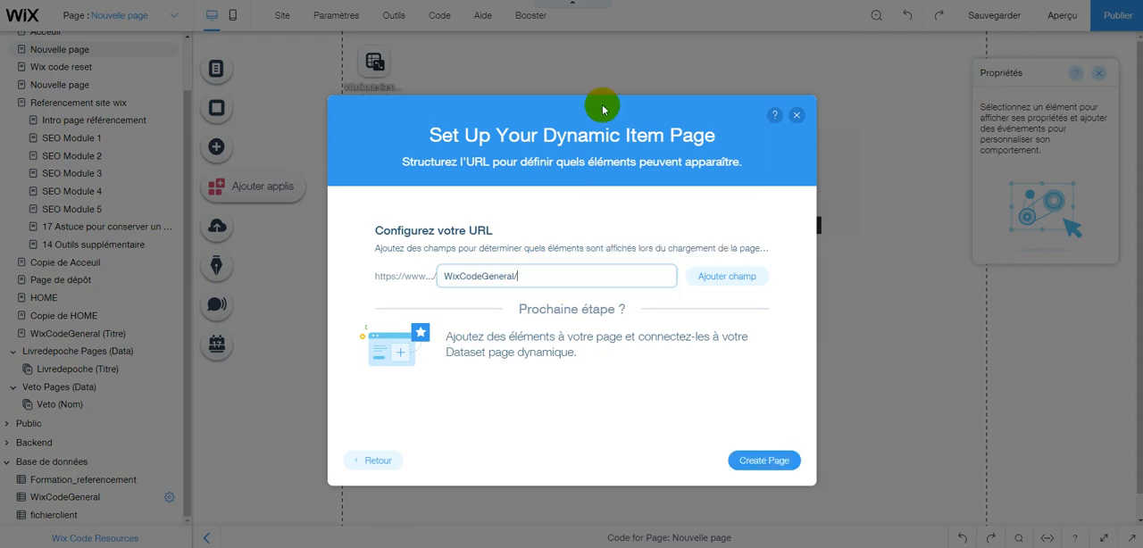
pyautogui.click(741, 284)
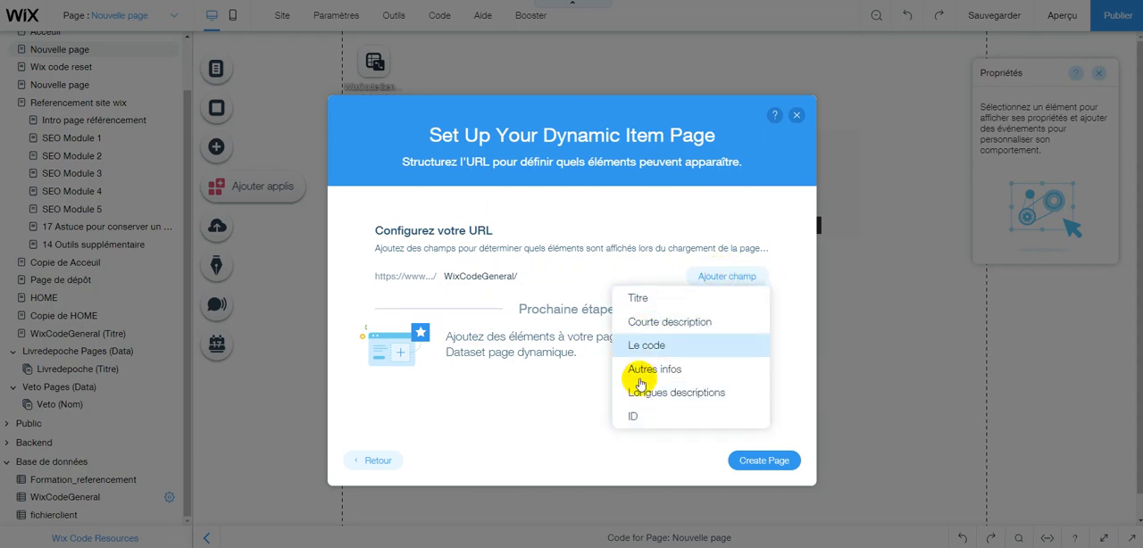
pyautogui.click(644, 300)
pyautogui.click(766, 464)
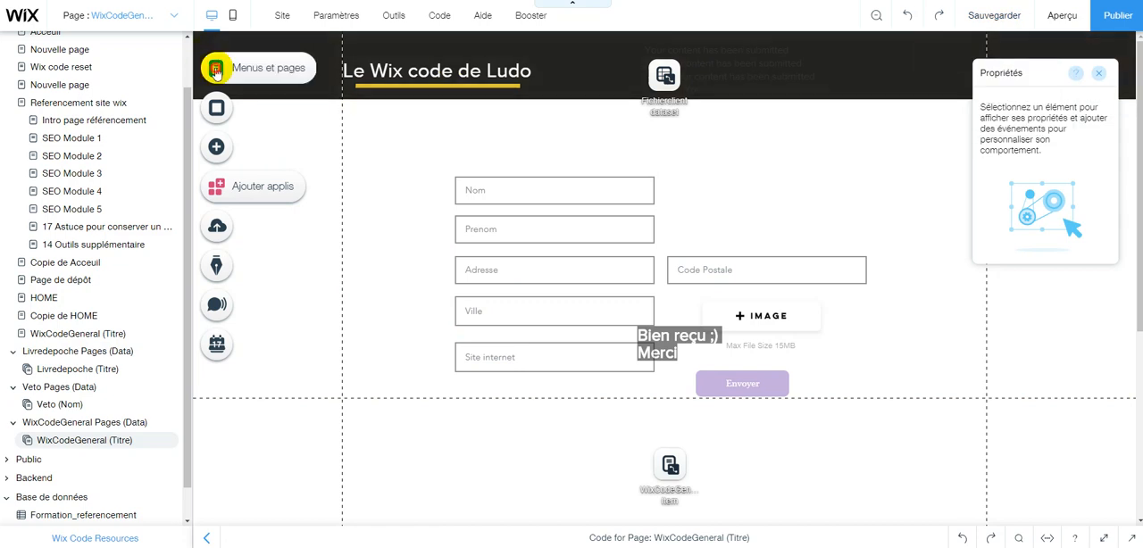
# Set the WixCodeGeneral (Titre) page's layout to Page d'atterrissage and lengthen the page downward.
pyautogui.click(262, 57)
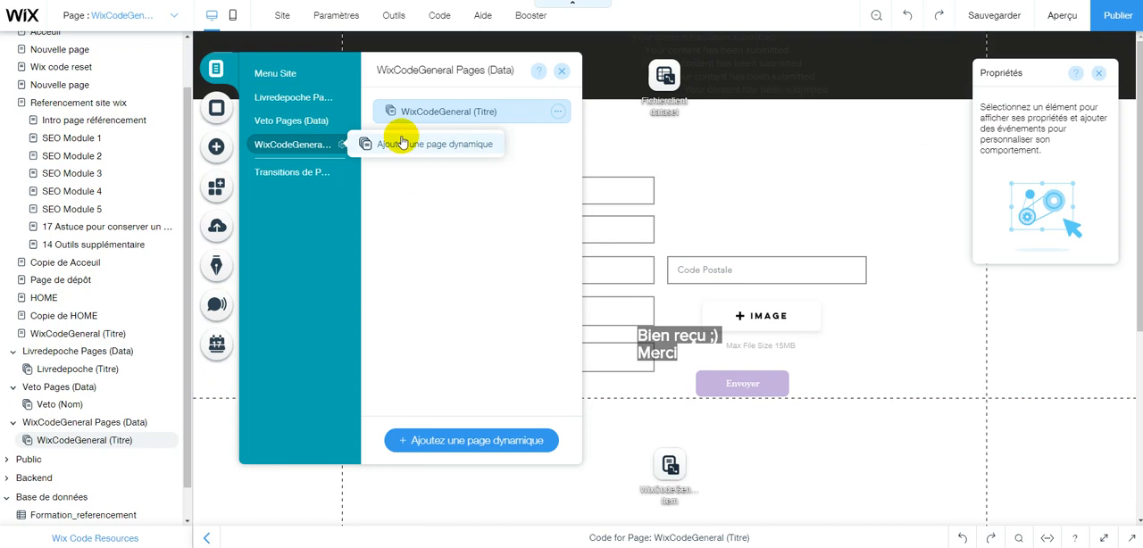
pyautogui.click(557, 110)
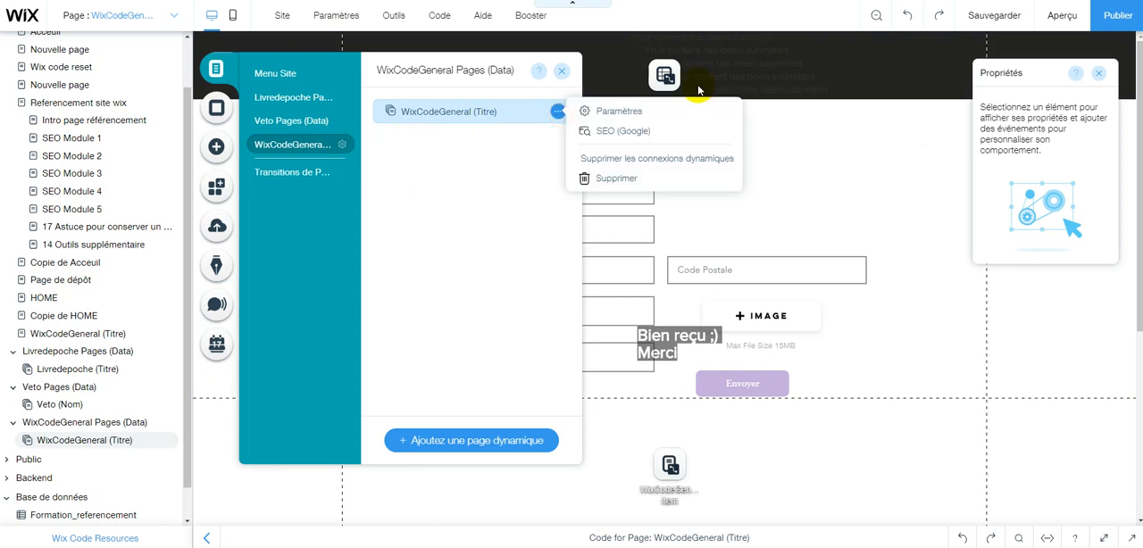
pyautogui.click(656, 110)
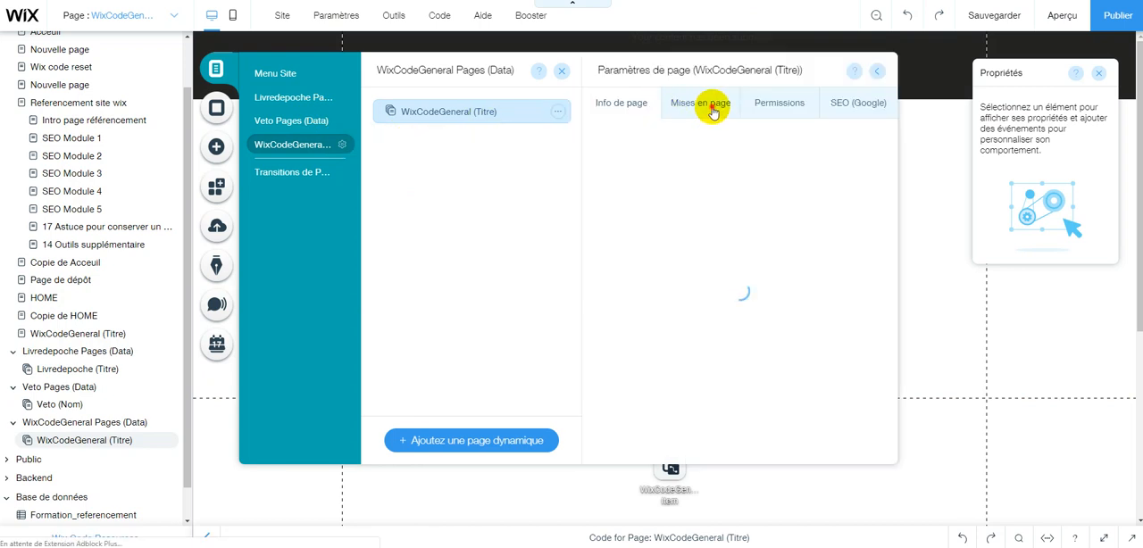
pyautogui.click(677, 102)
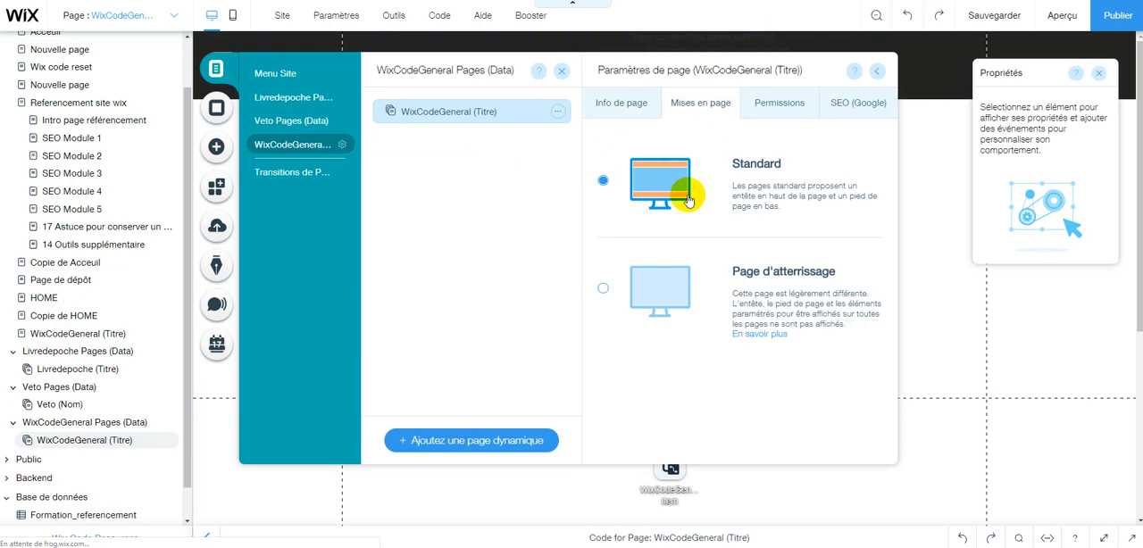
pyautogui.click(602, 287)
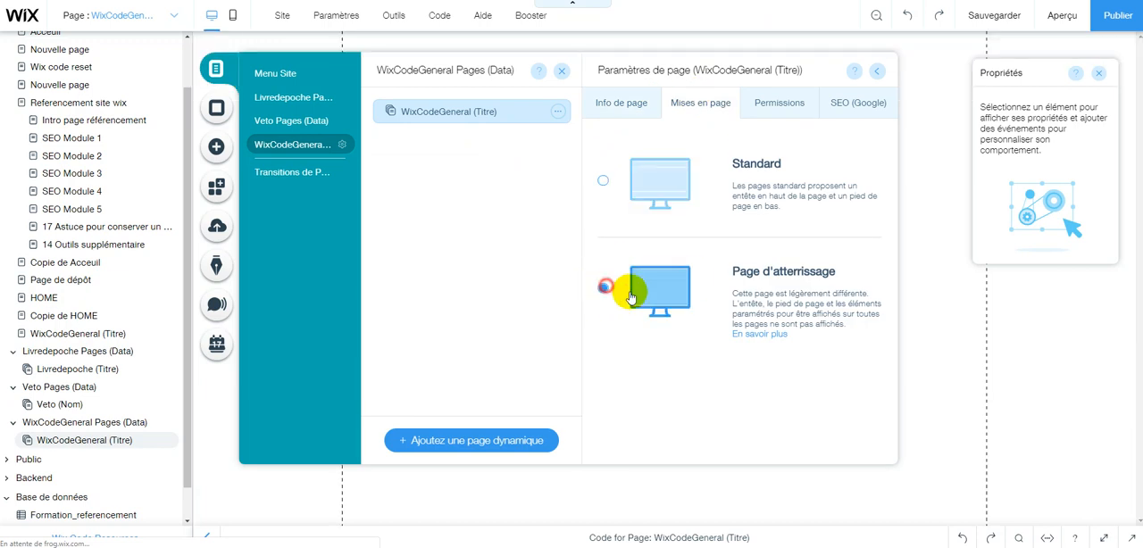
pyautogui.click(995, 344)
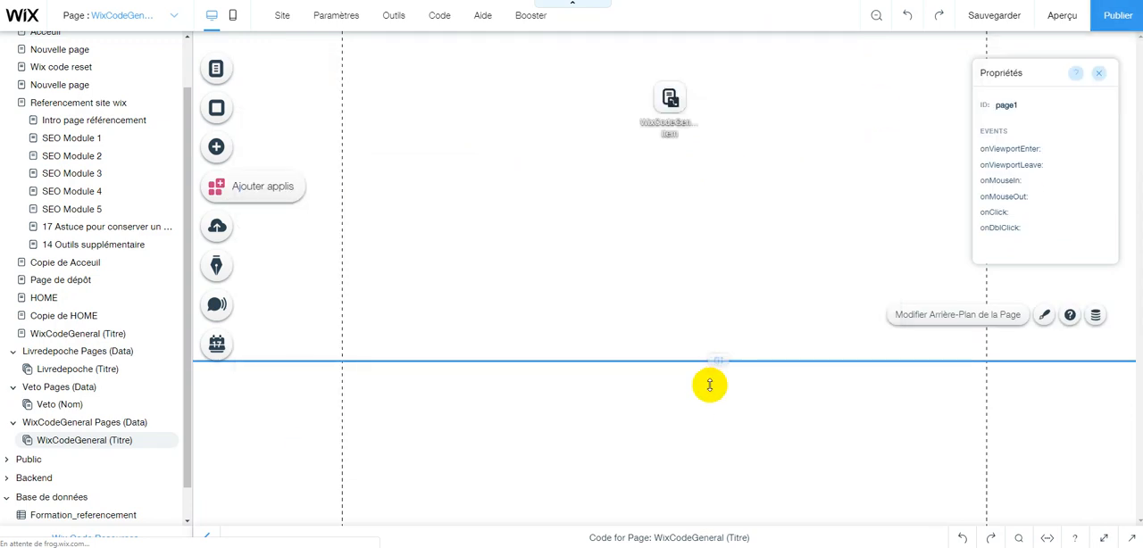
pyautogui.moveTo(698, 519); pyautogui.dragTo(693, 544)
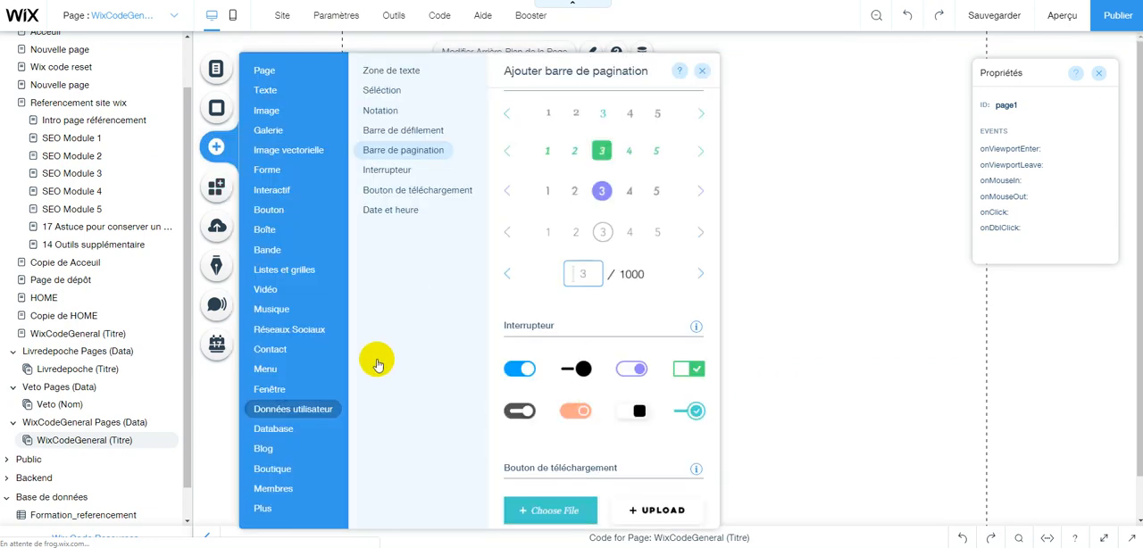
# Add a plain black strip, placing it at the very top of the page with a reduced height.
pyautogui.click(269, 250)
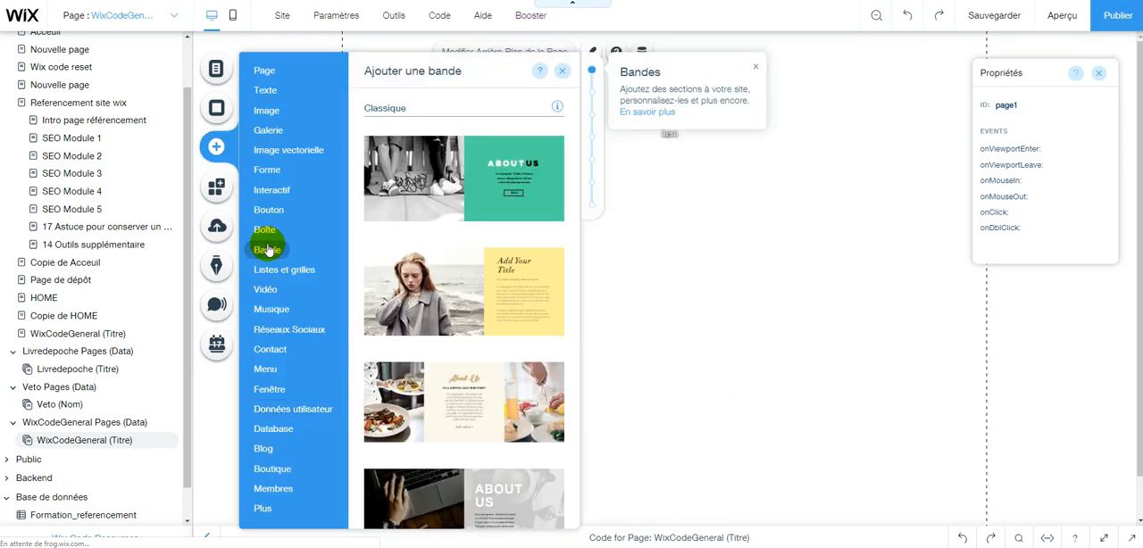
pyautogui.scroll(-5, 438, 424)
pyautogui.scroll(-10, 440, 429)
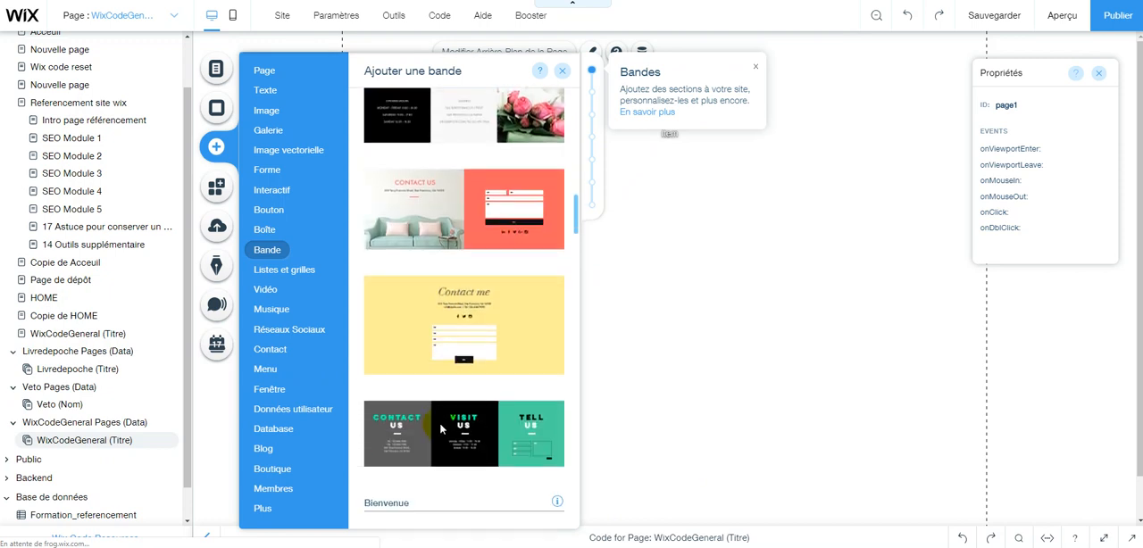
pyautogui.scroll(-10, 440, 430)
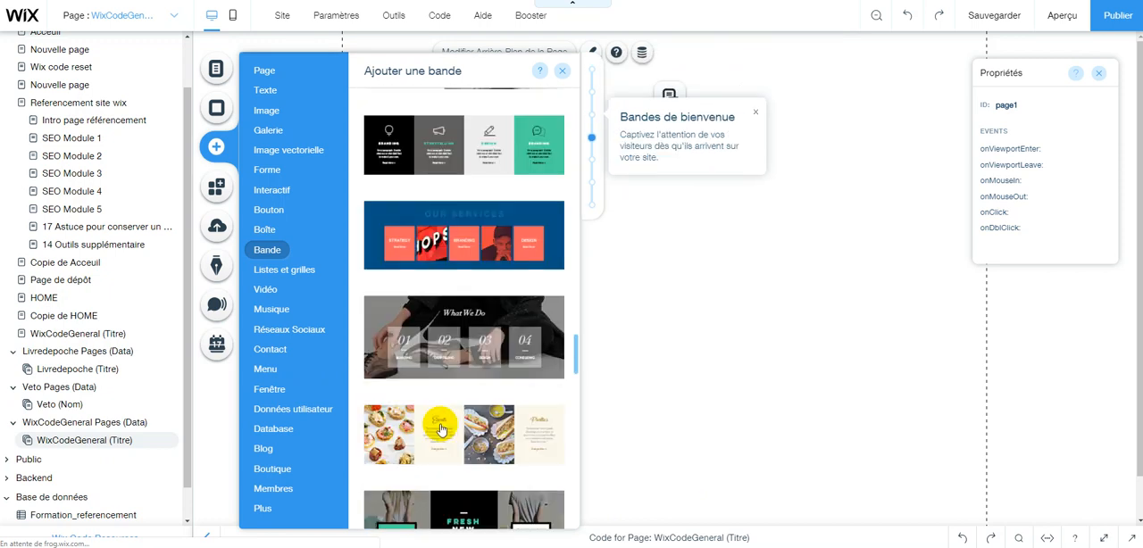
pyautogui.scroll(-6, 440, 430)
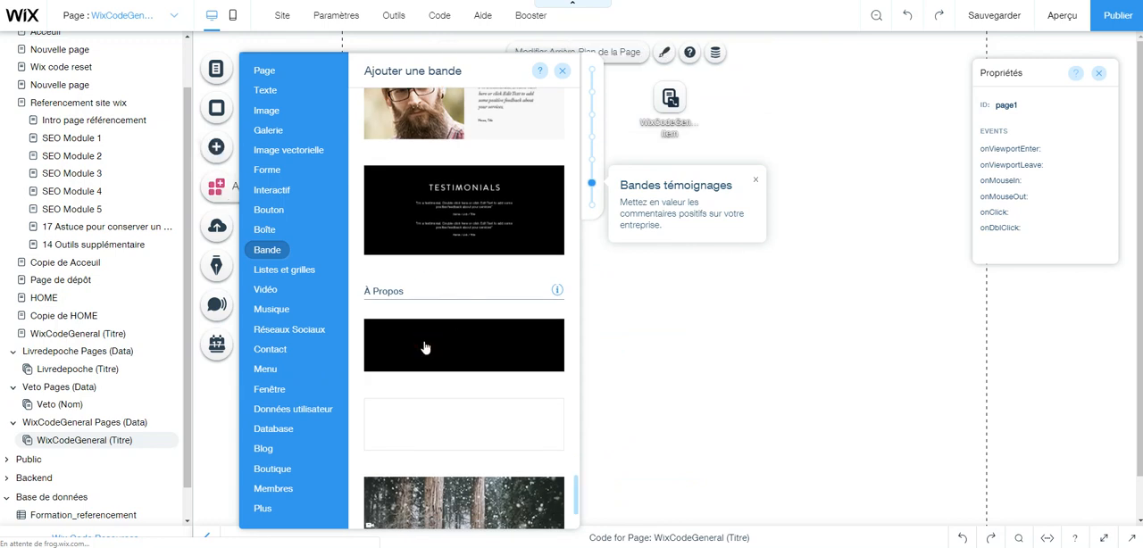
pyautogui.click(425, 347)
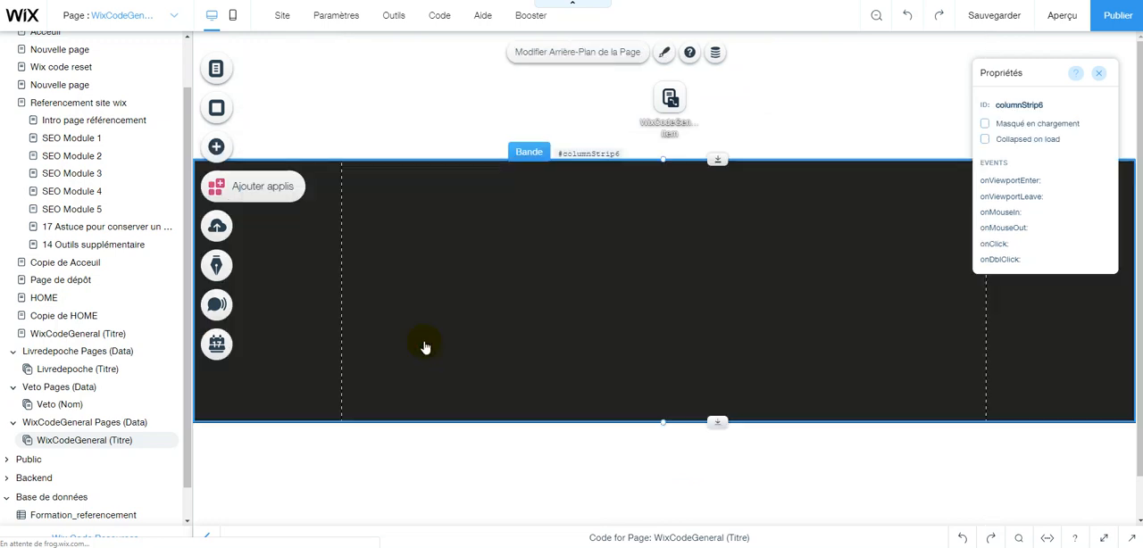
pyautogui.moveTo(614, 60); pyautogui.dragTo(619, 29)
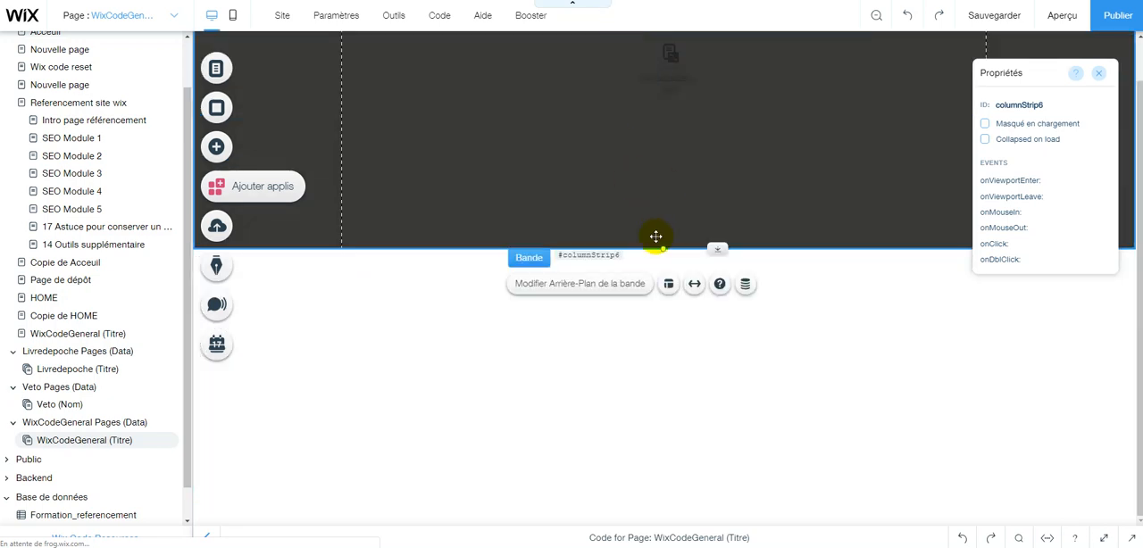
pyautogui.moveTo(663, 249); pyautogui.dragTo(669, 188)
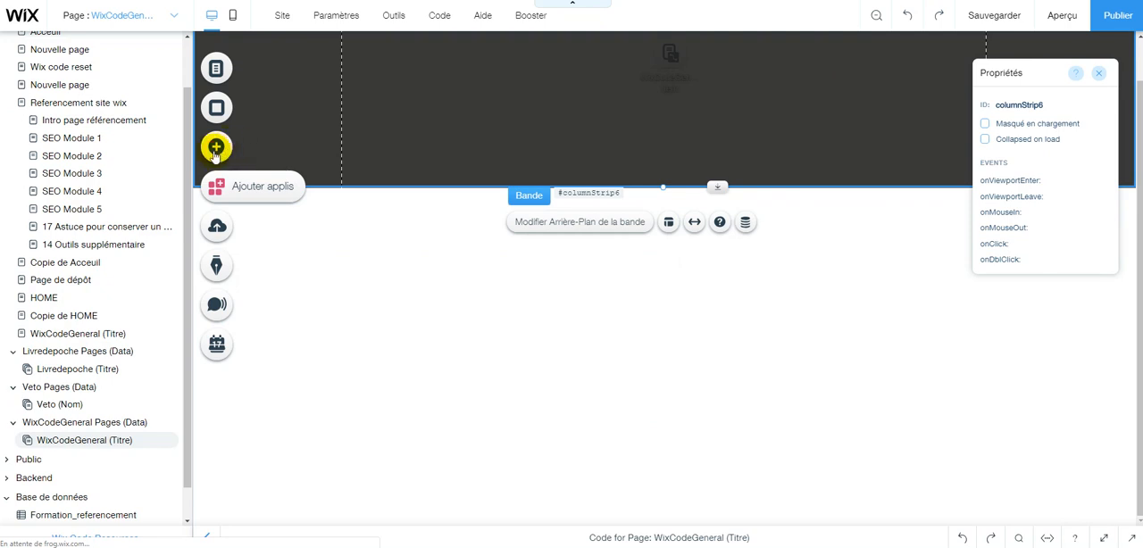
# Add a Titre 1 text element and place it inside the black strip.
pyautogui.click(215, 152)
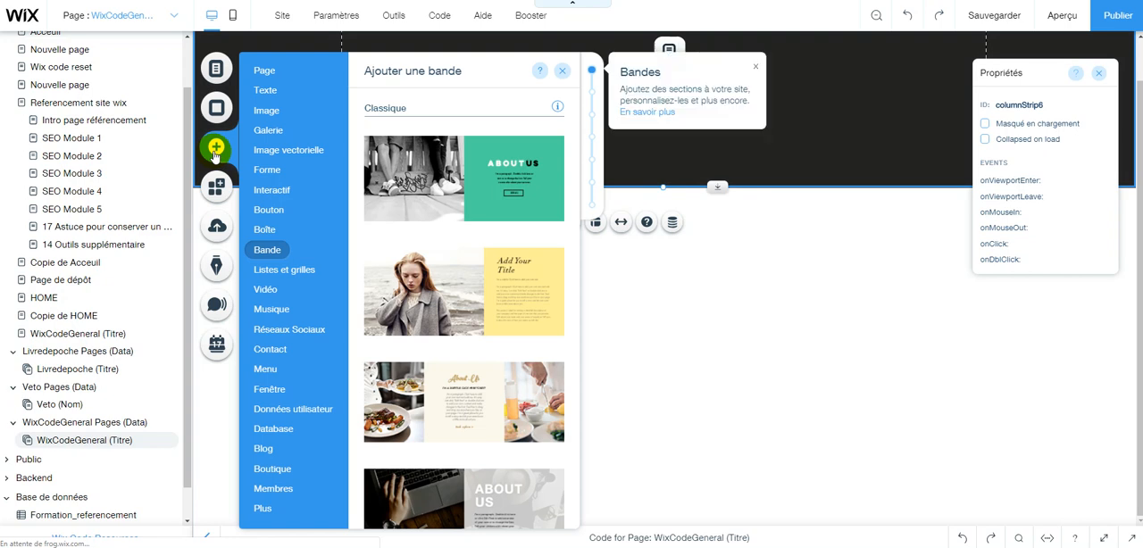
pyautogui.click(266, 90)
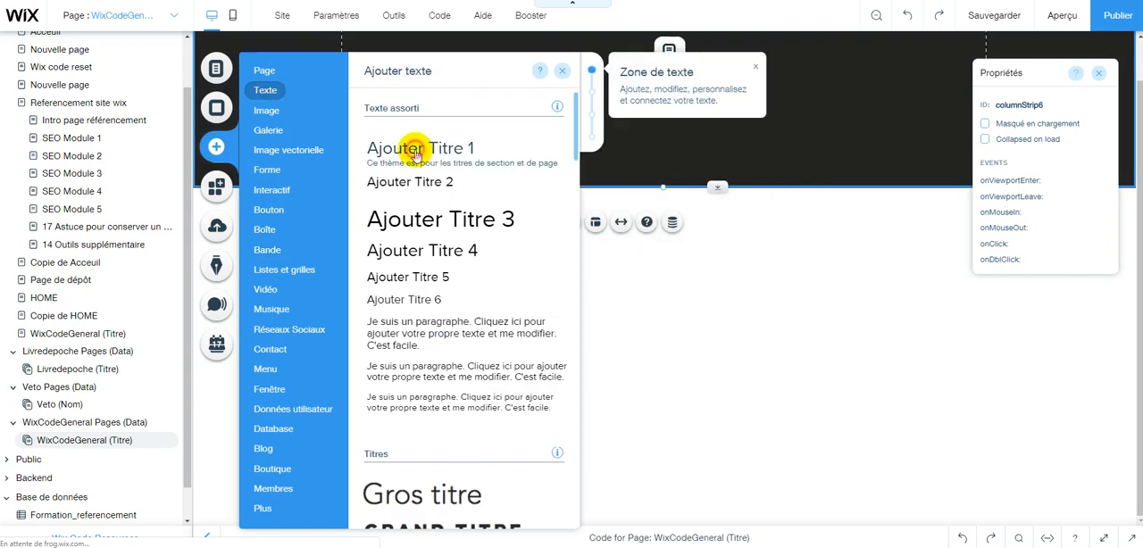
pyautogui.click(415, 155)
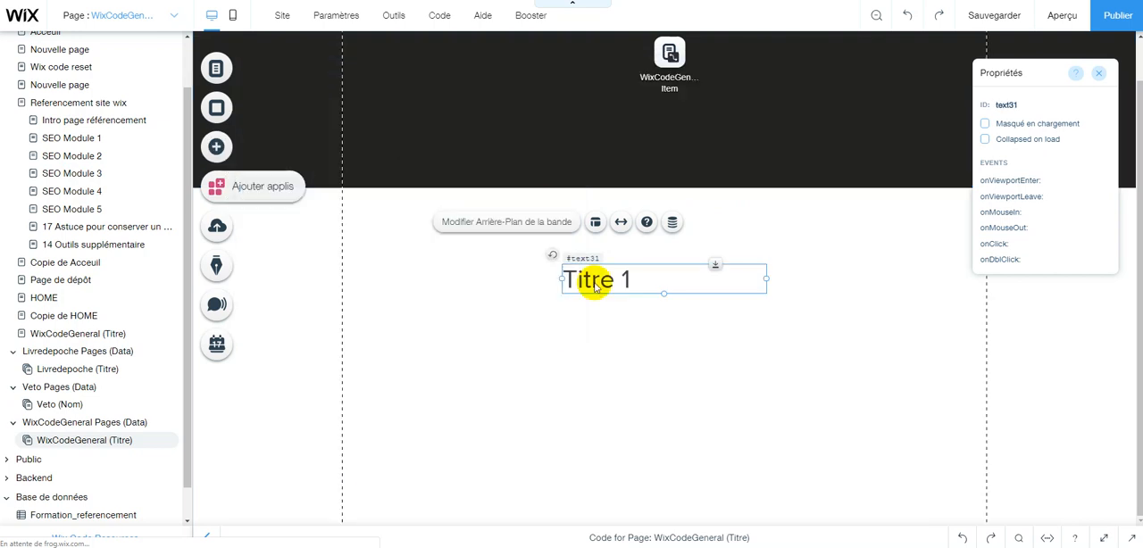
pyautogui.click(626, 284)
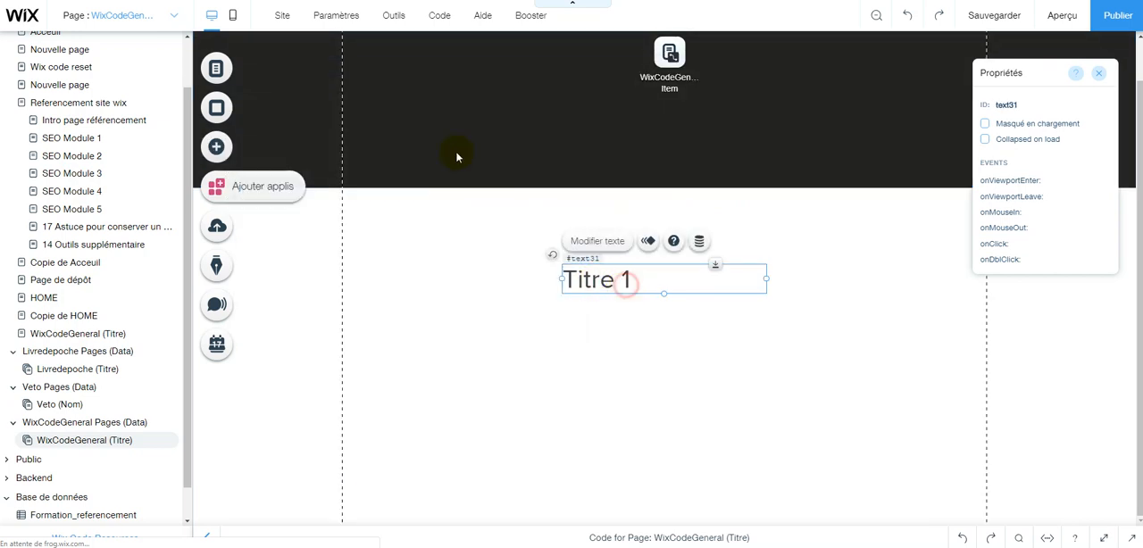
pyautogui.moveTo(473, 131)
pyautogui.mouseDown()
pyautogui.moveTo(439, 98)
pyautogui.moveTo(536, 156)
pyautogui.moveTo(461, 125)
pyautogui.moveTo(470, 116)
pyautogui.mouseUp()
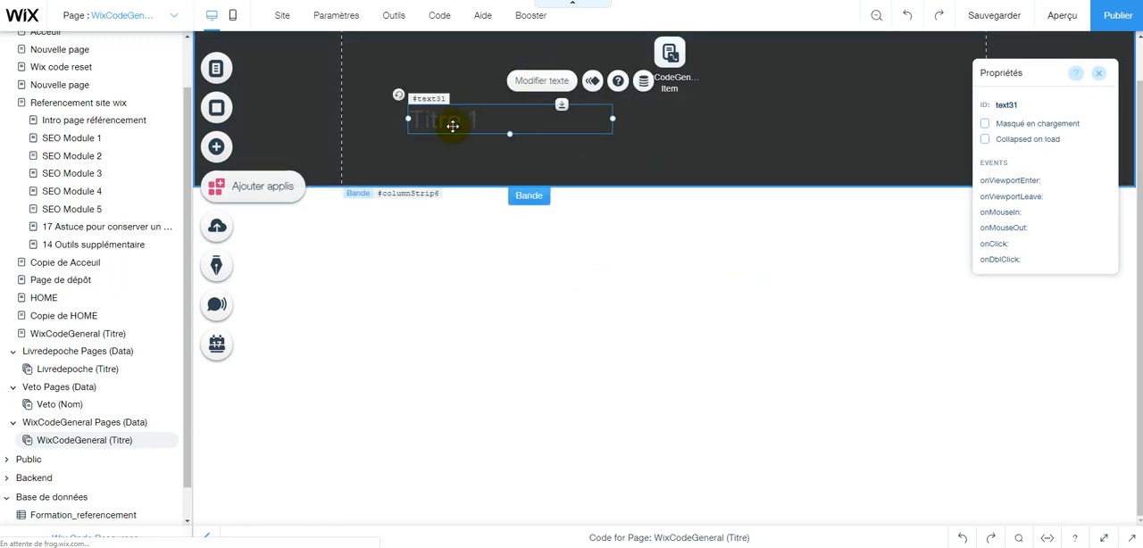
# Set the Titre 1 text's colour to white (#FFFFFF).
pyautogui.doubleClick(452, 126)
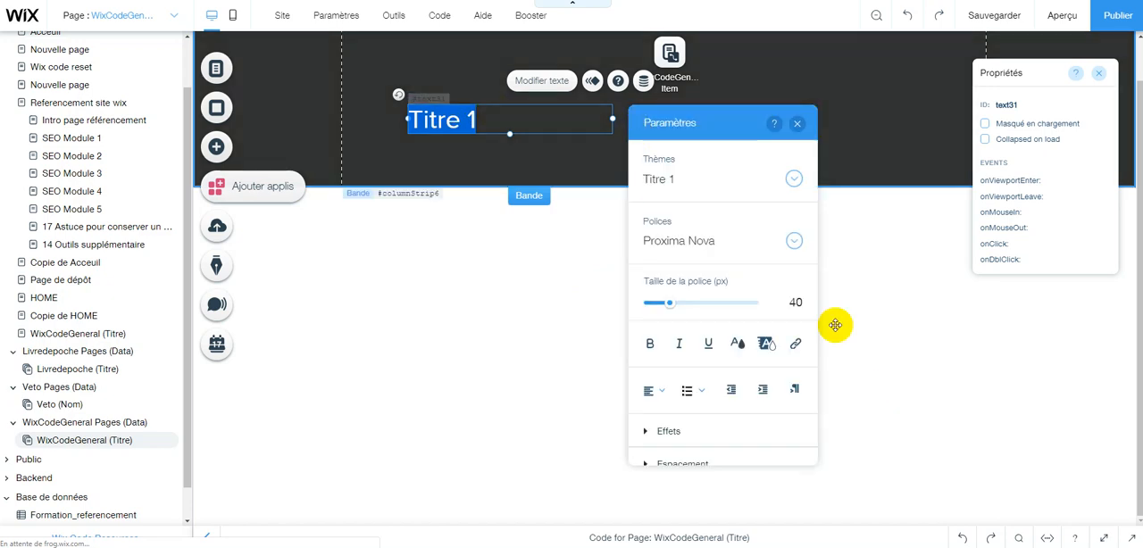
pyautogui.click(737, 343)
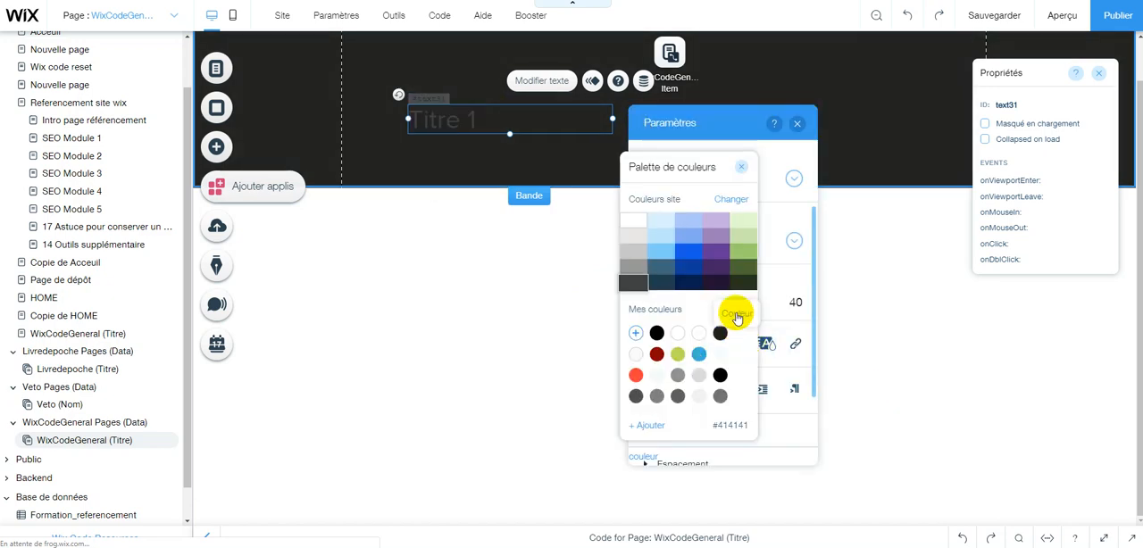
pyautogui.click(633, 221)
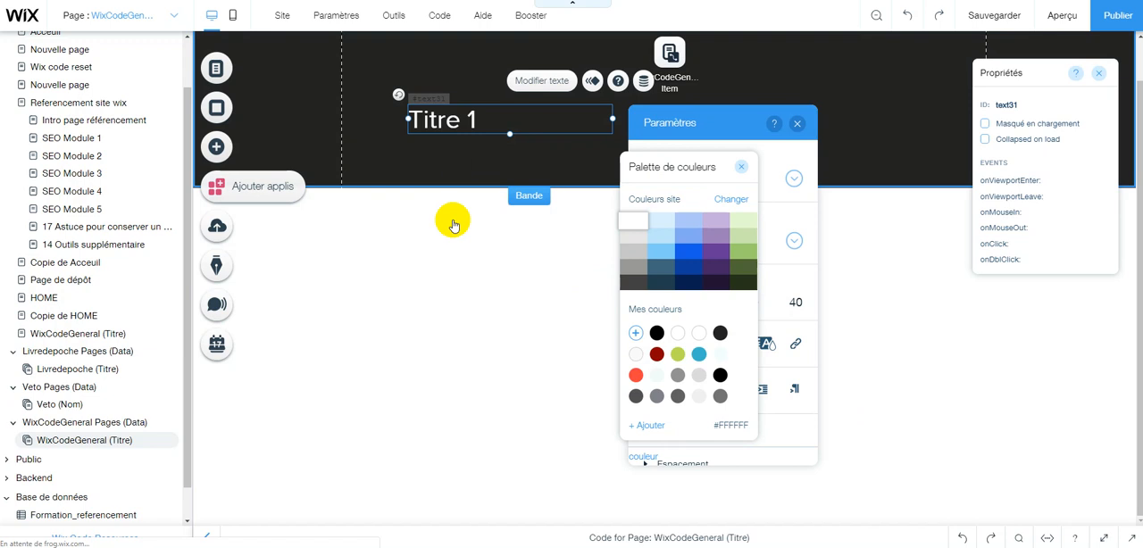
# Change the heading in the black strip to "Titre" and widen its text box to about 832 px.
pyautogui.moveTo(409, 120); pyautogui.dragTo(476, 122)
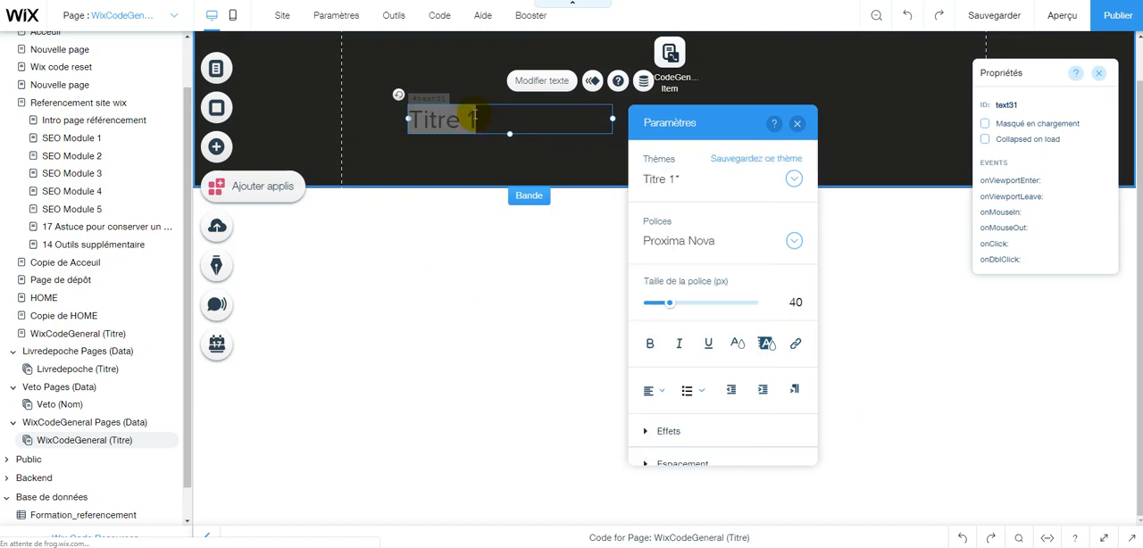
pyautogui.click(481, 116)
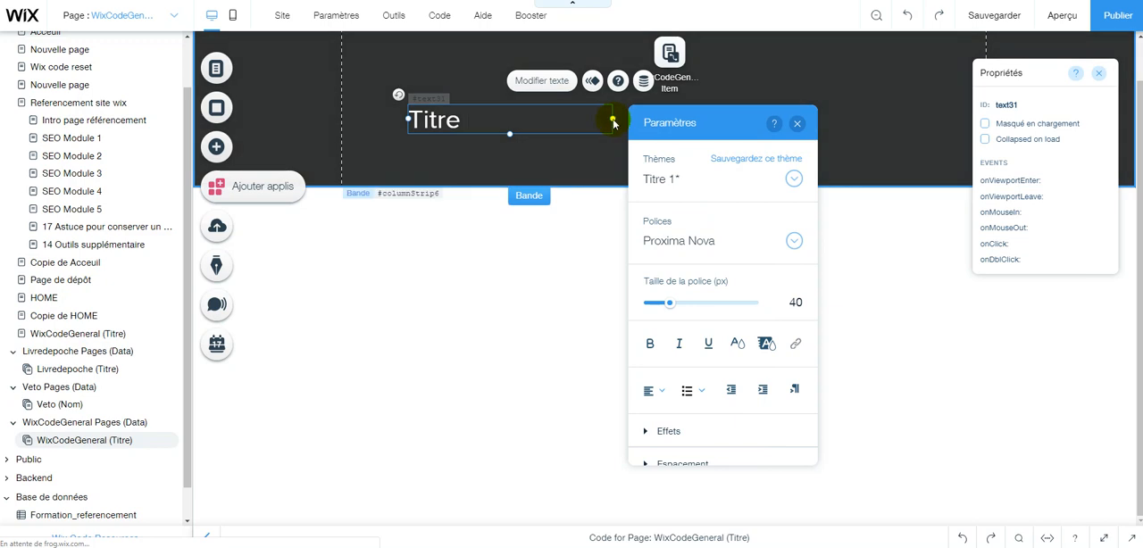
pyautogui.moveTo(615, 119); pyautogui.dragTo(715, 118)
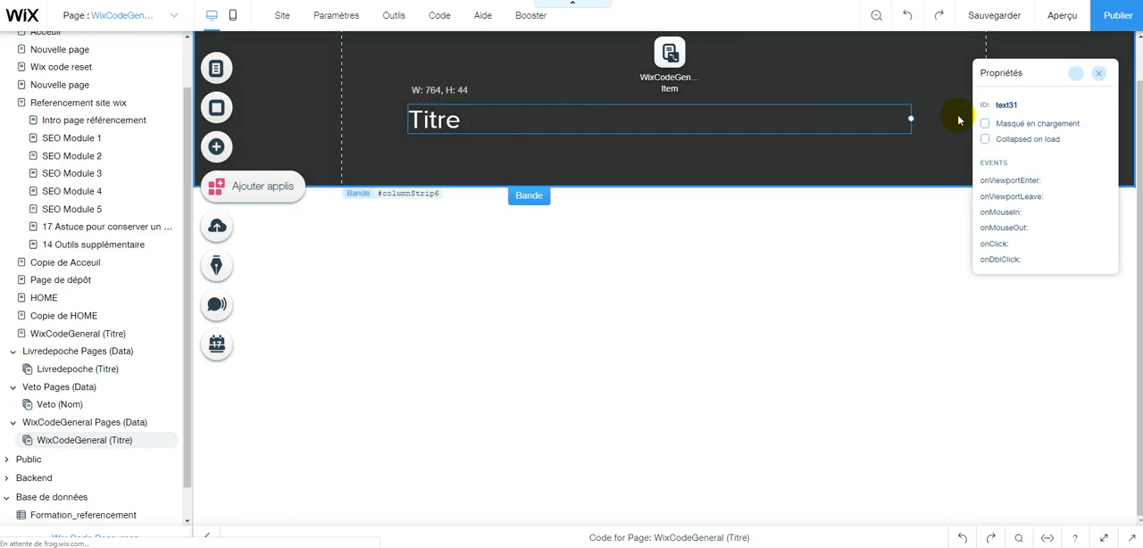
pyautogui.click(441, 128)
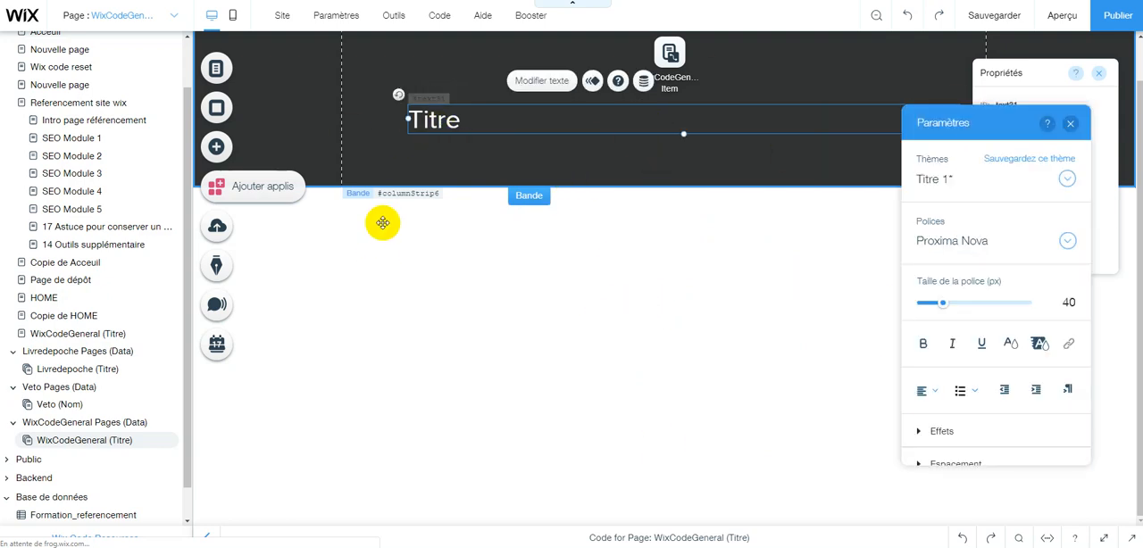
pyautogui.click(259, 139)
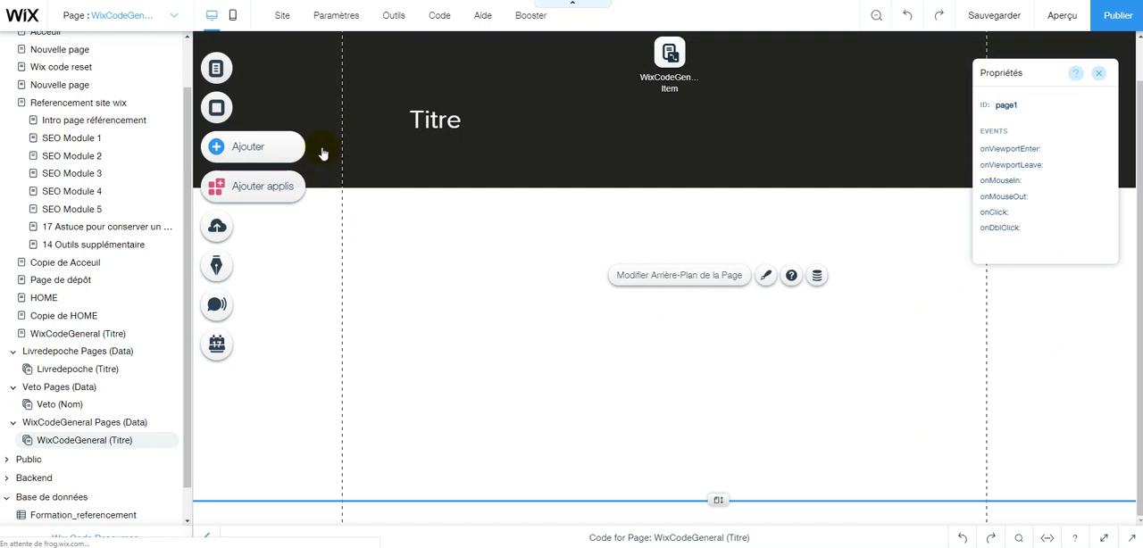
# Examine the fields of the WixCodeGeneral collection and return to the WixCodeGeneral (Titre) page.
pyautogui.click(300, 147)
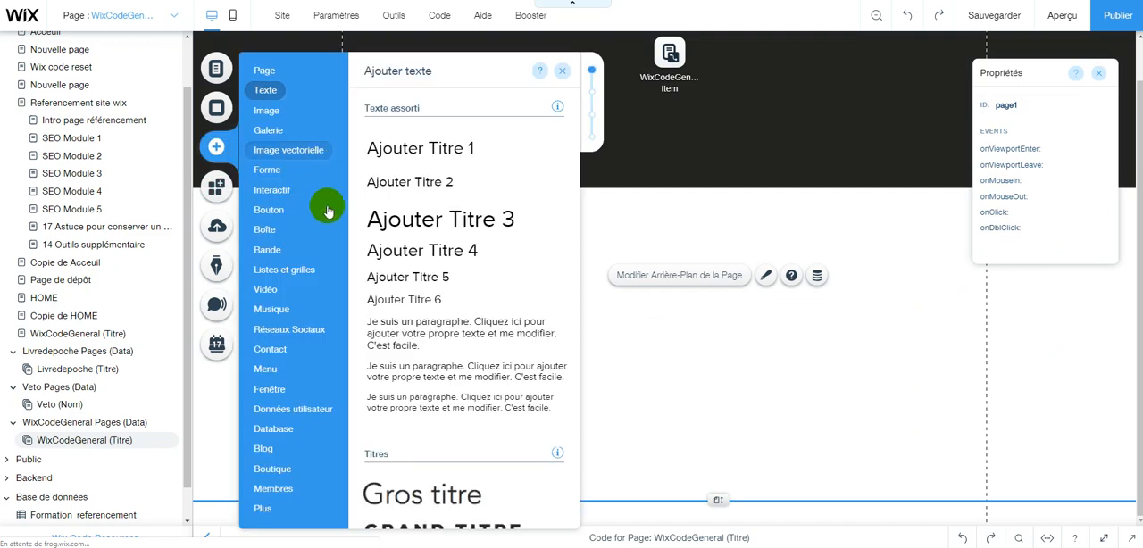
pyautogui.click(308, 149)
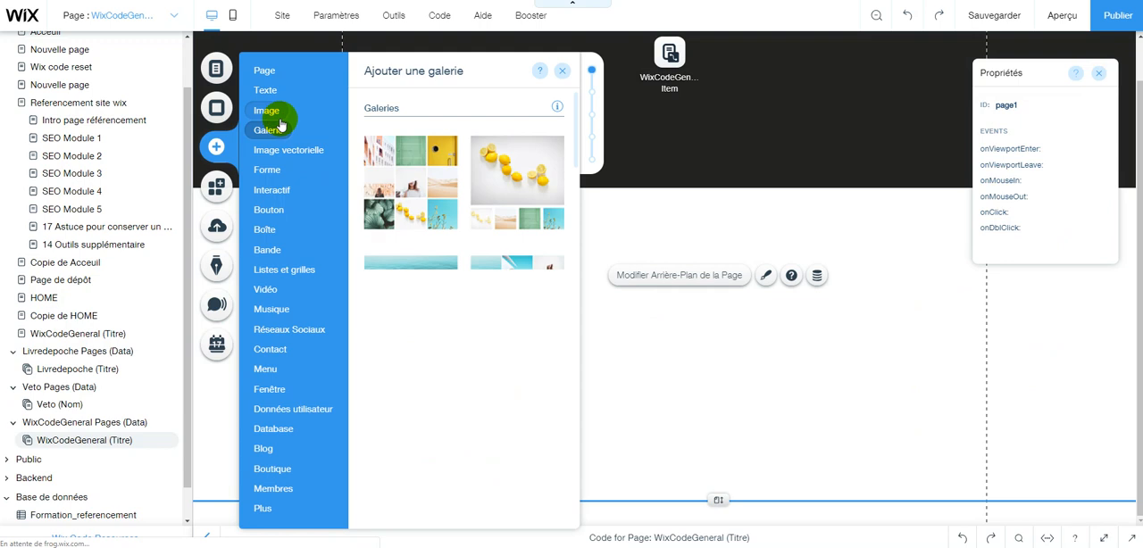
pyautogui.click(266, 111)
pyautogui.click(67, 443)
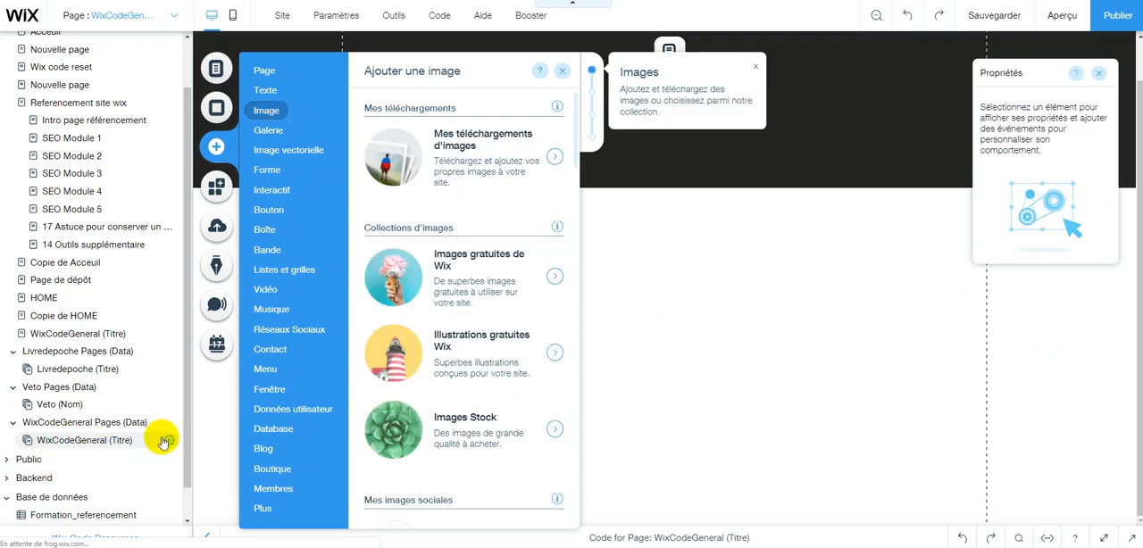
pyautogui.scroll(-1, 116, 486)
pyautogui.click(86, 496)
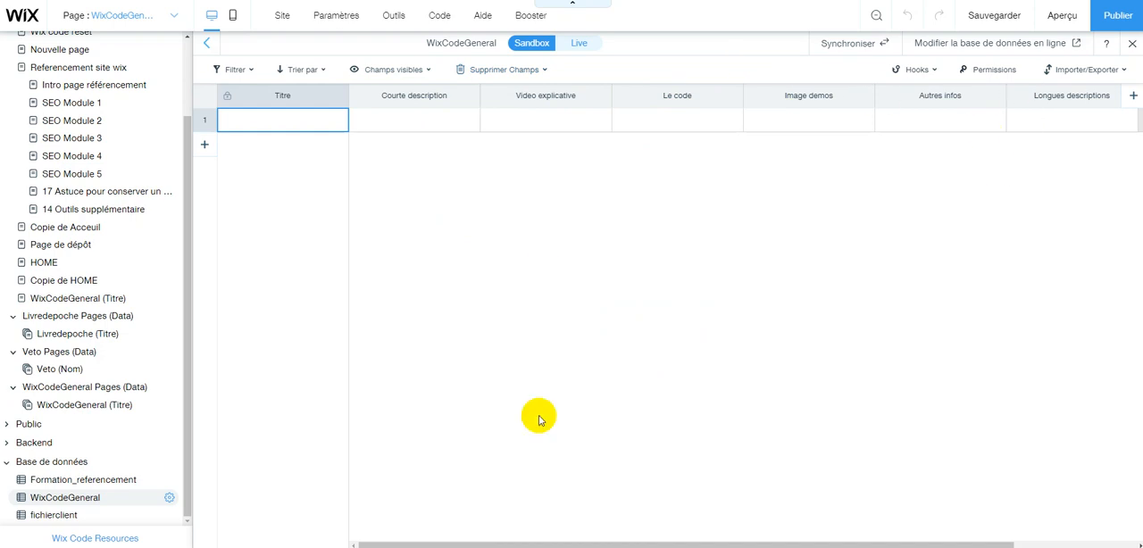
pyautogui.moveTo(711, 540); pyautogui.dragTo(619, 528)
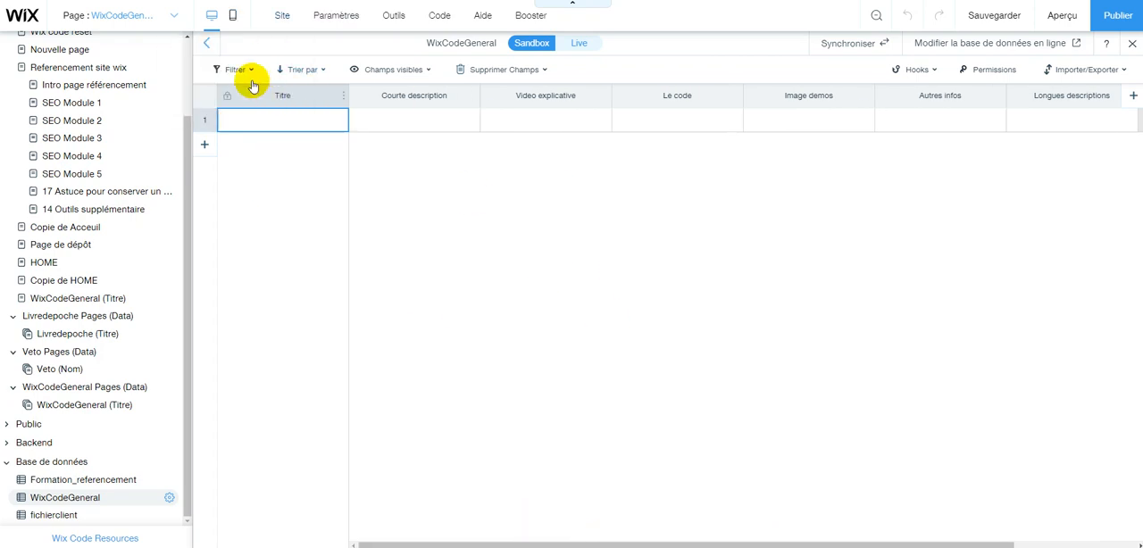
pyautogui.click(130, 20)
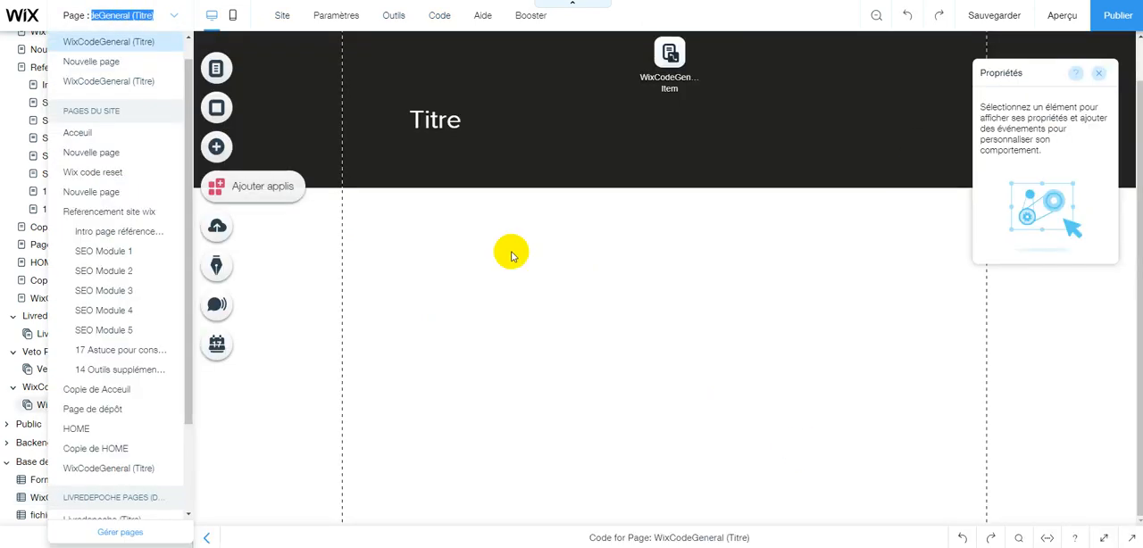
# Add a YouTube video player and place it in the white area below the black strip.
pyautogui.click(234, 150)
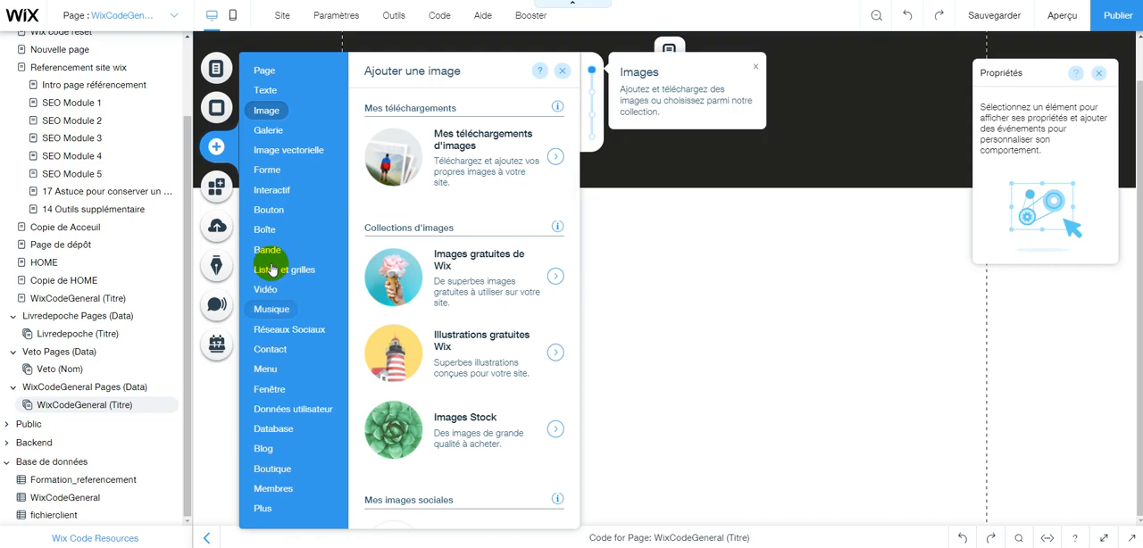
pyautogui.click(268, 292)
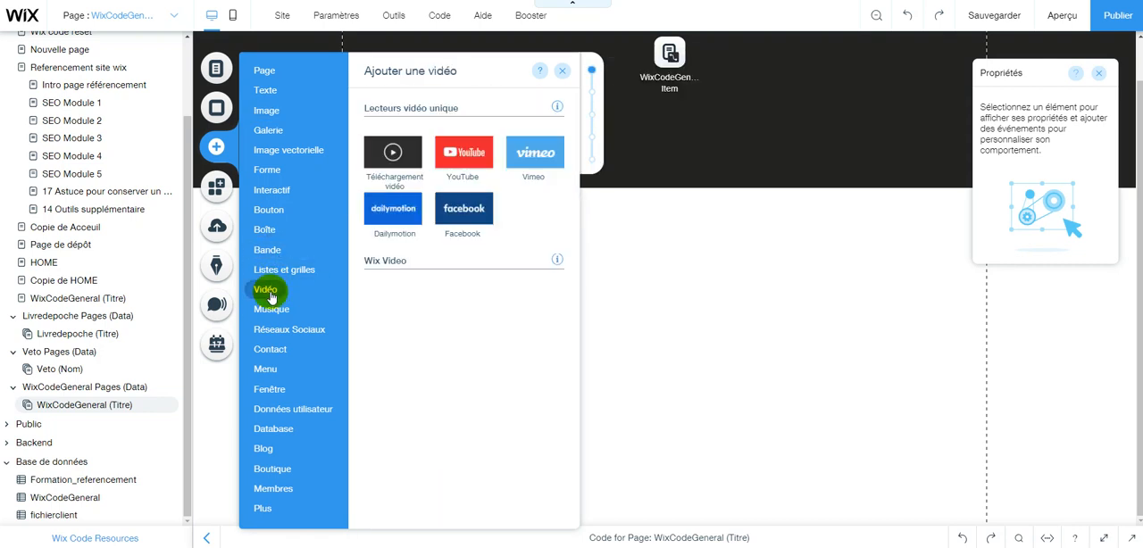
pyautogui.click(475, 160)
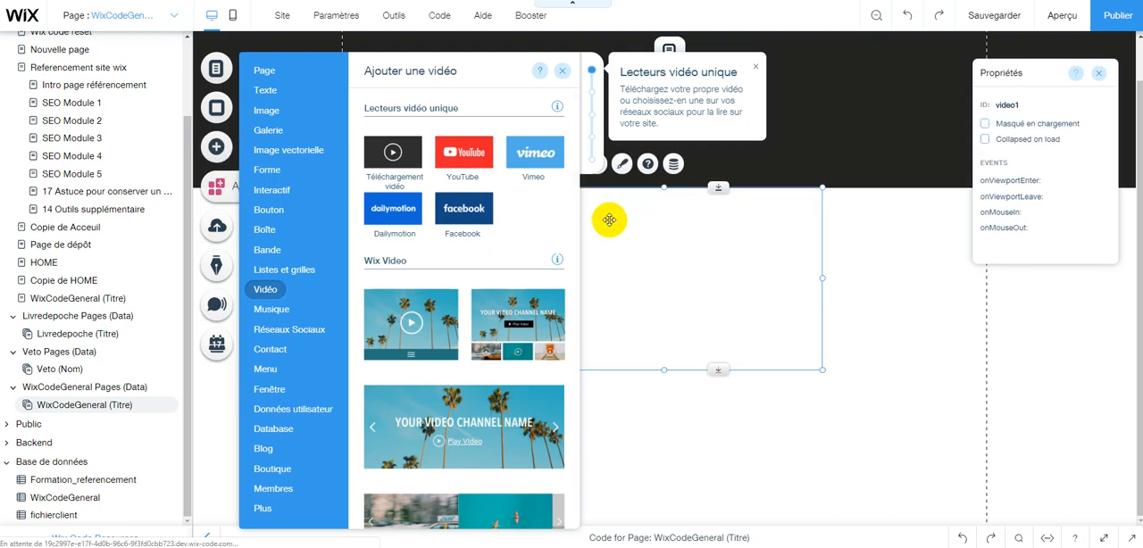
pyautogui.click(609, 220)
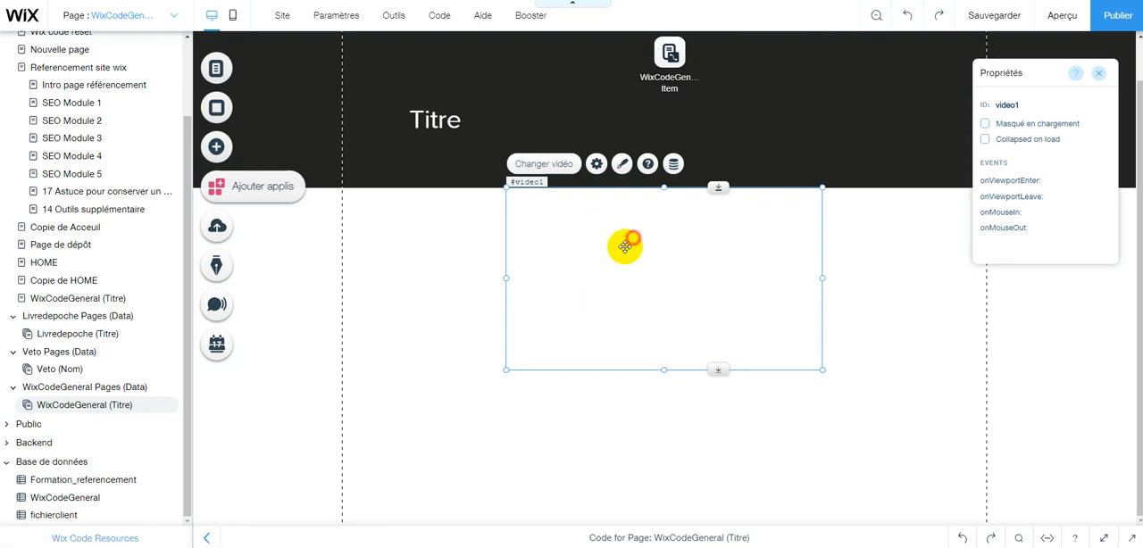
pyautogui.moveTo(623, 271); pyautogui.dragTo(612, 299)
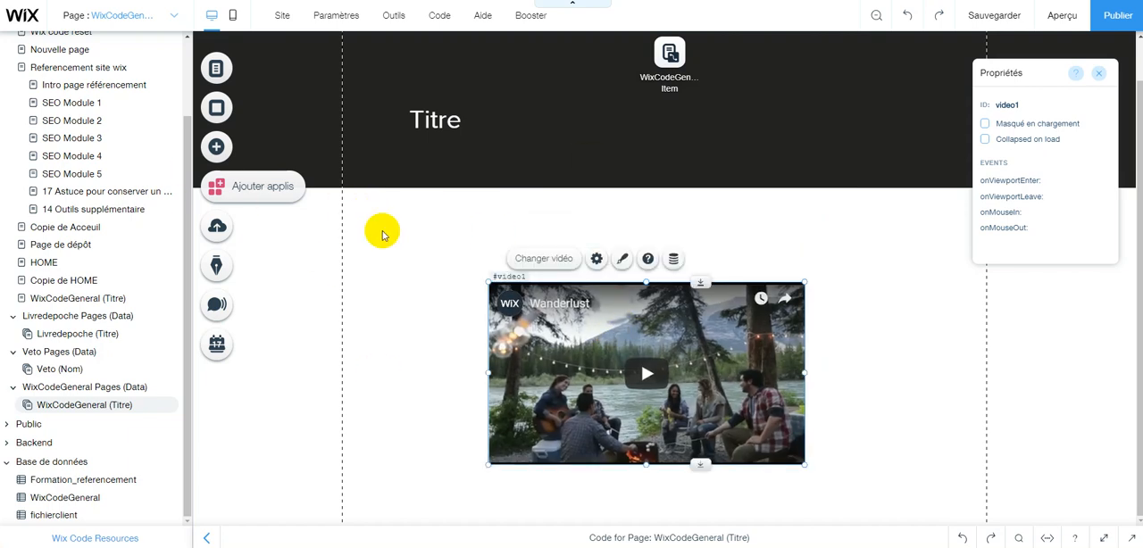
pyautogui.click(380, 229)
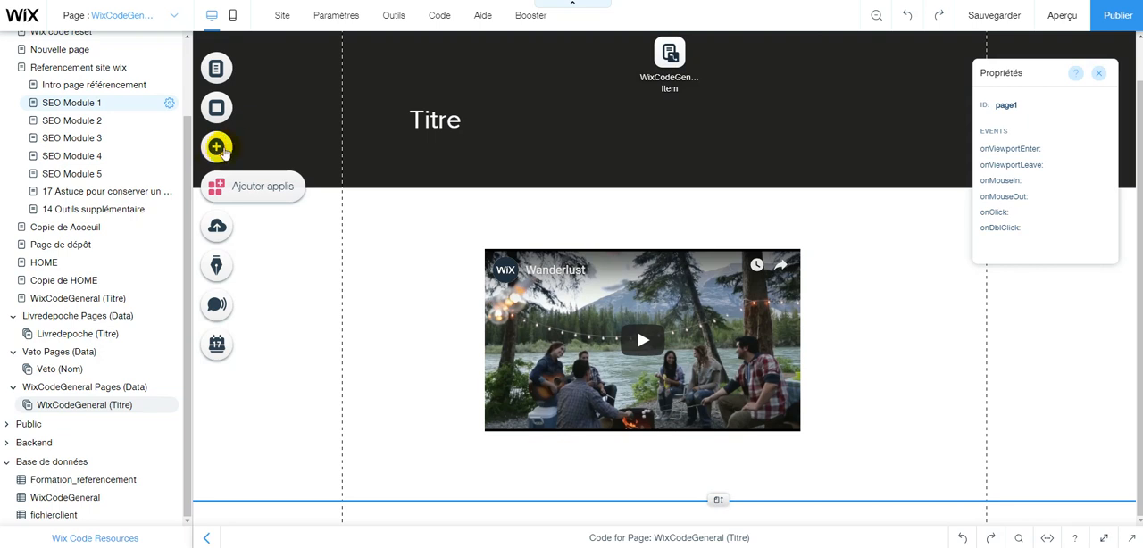
# Add a Titre 2 text element and place it between the black strip and the video, at about x 158, y 332.
pyautogui.click(219, 147)
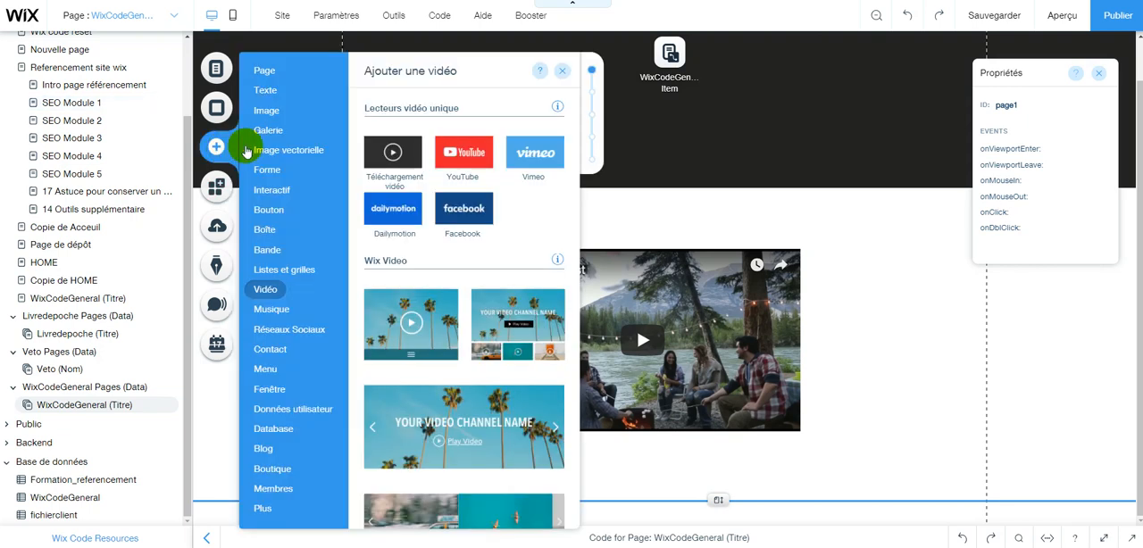
pyautogui.click(265, 90)
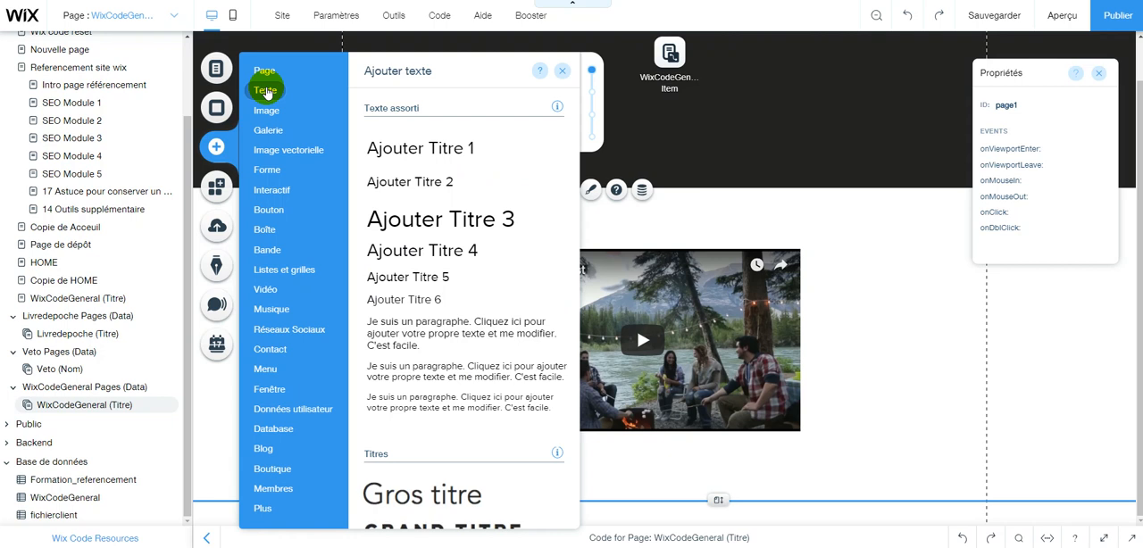
pyautogui.click(411, 187)
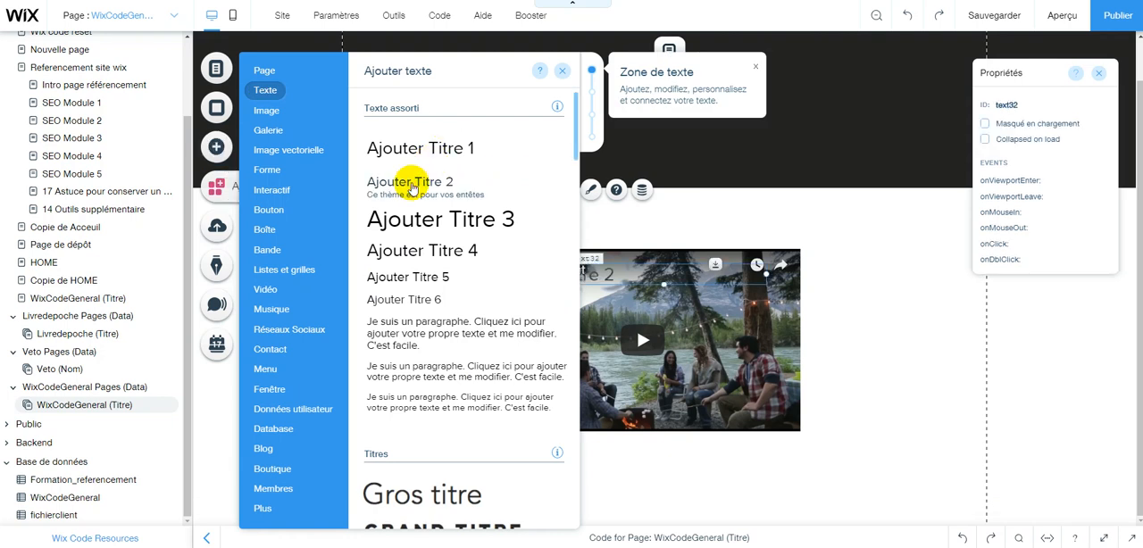
pyautogui.click(596, 272)
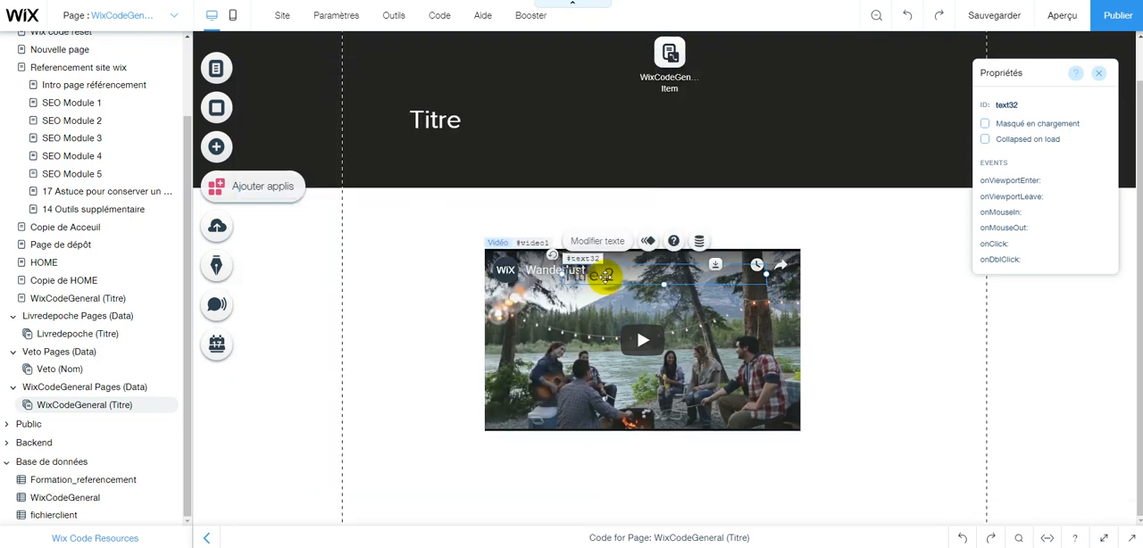
pyautogui.moveTo(593, 271); pyautogui.dragTo(490, 216)
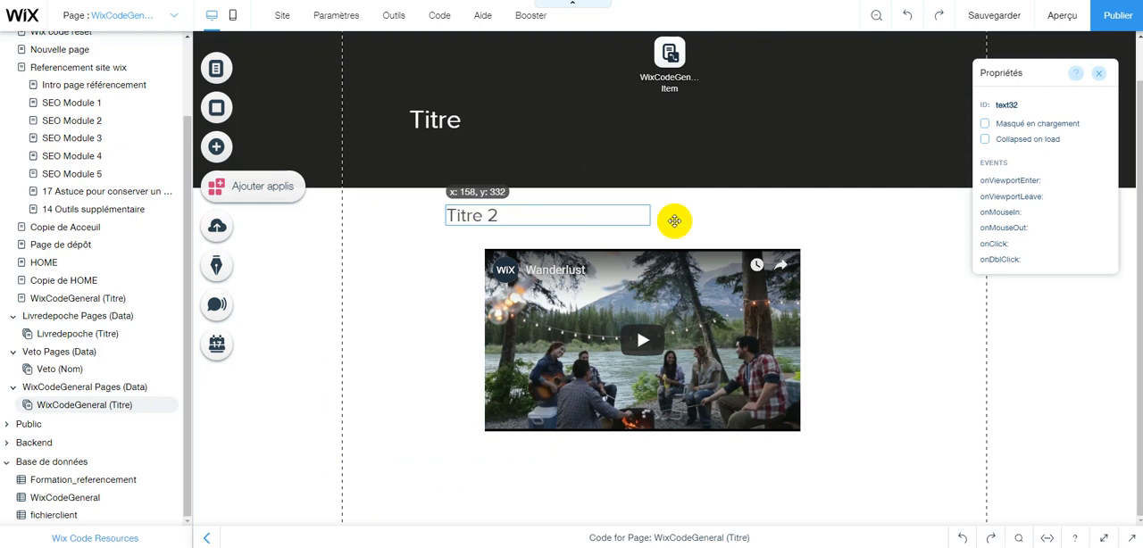
# Stretch the Titre 2 text box across the full content width, make it taller, and move the video further down.
pyautogui.moveTo(702, 219); pyautogui.dragTo(985, 220)
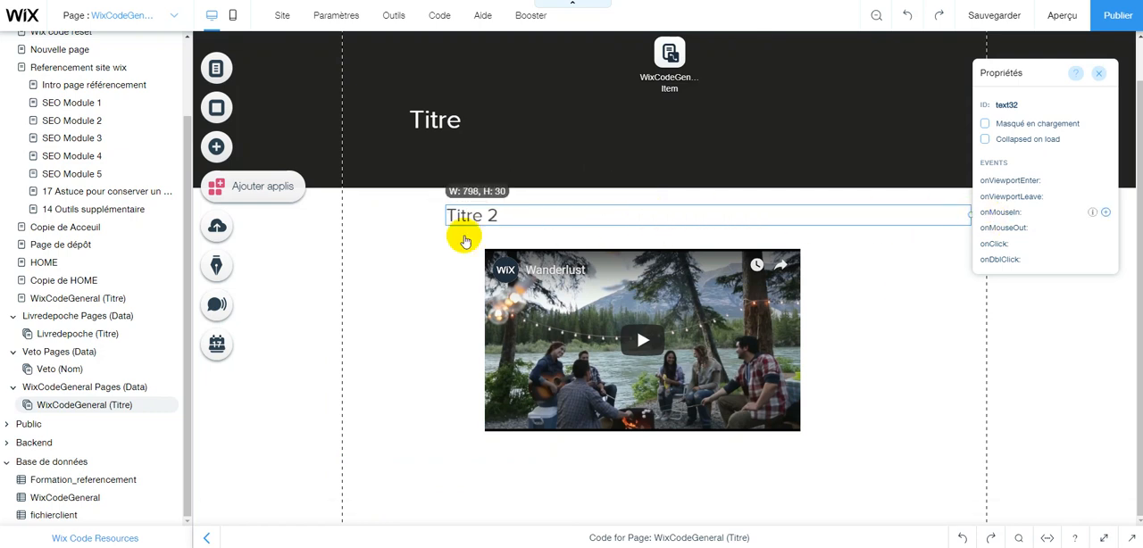
pyautogui.moveTo(446, 216); pyautogui.dragTo(342, 214)
pyautogui.moveTo(666, 225); pyautogui.dragTo(666, 251)
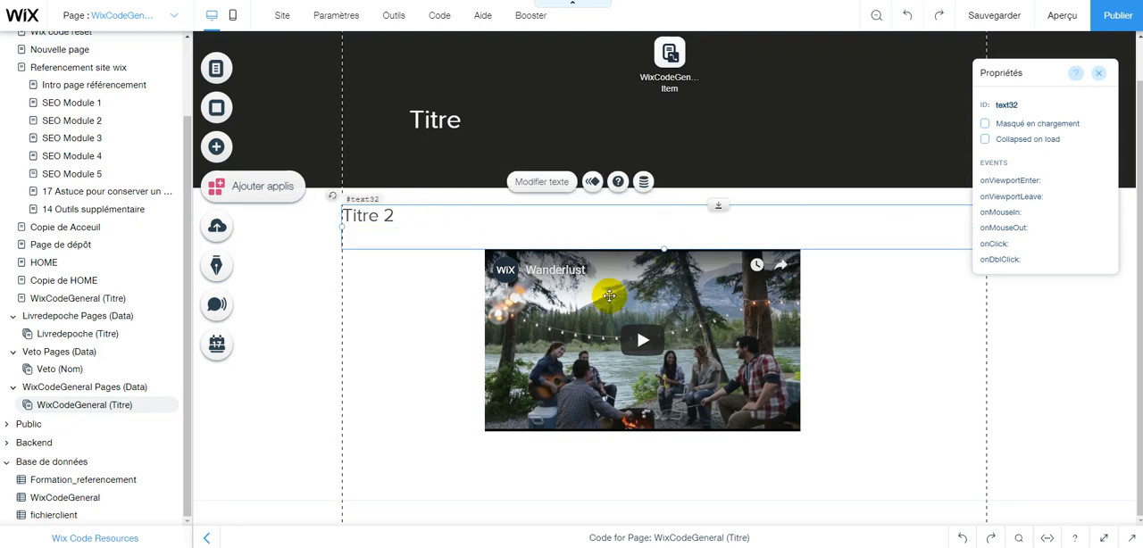
pyautogui.moveTo(621, 299); pyautogui.dragTo(618, 368)
pyautogui.press('Down')
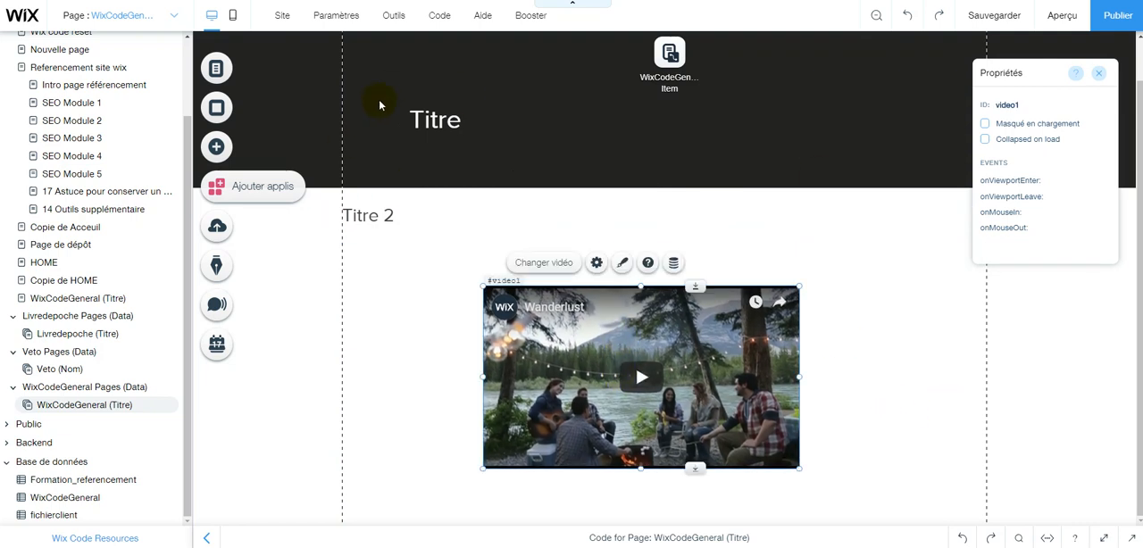
pyautogui.click(379, 103)
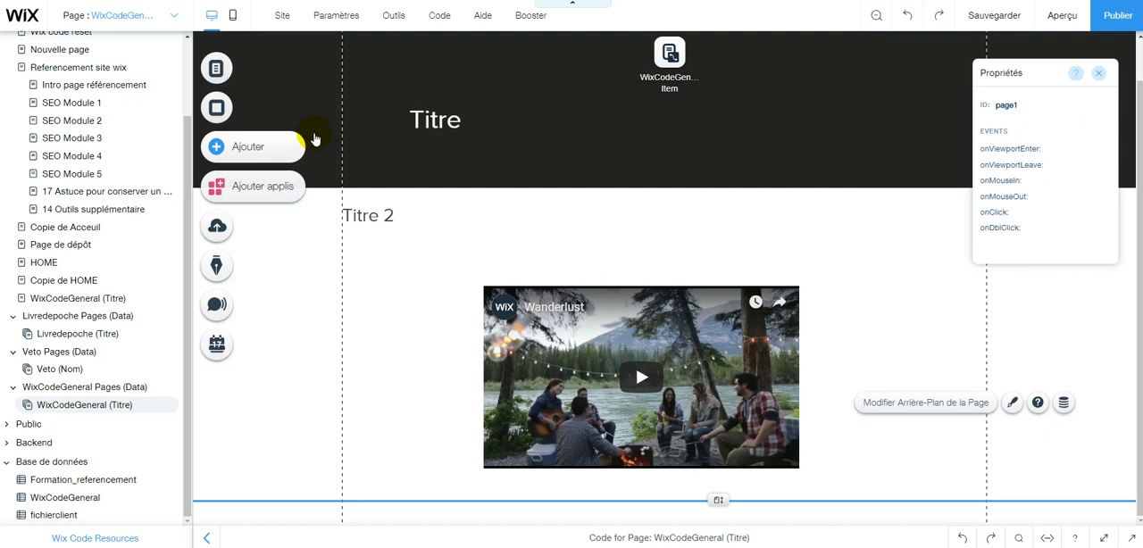
# Add the red rounded-square arrow shape and rotate it so that the arrow points left.
pyautogui.click(217, 147)
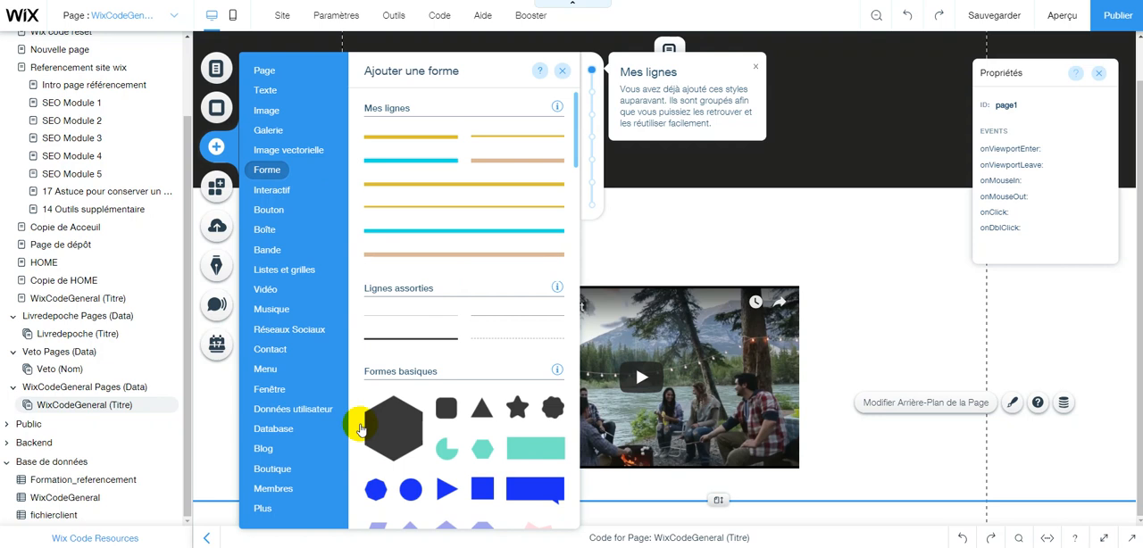
pyautogui.scroll(-5, 417, 426)
pyautogui.scroll(-5, 416, 435)
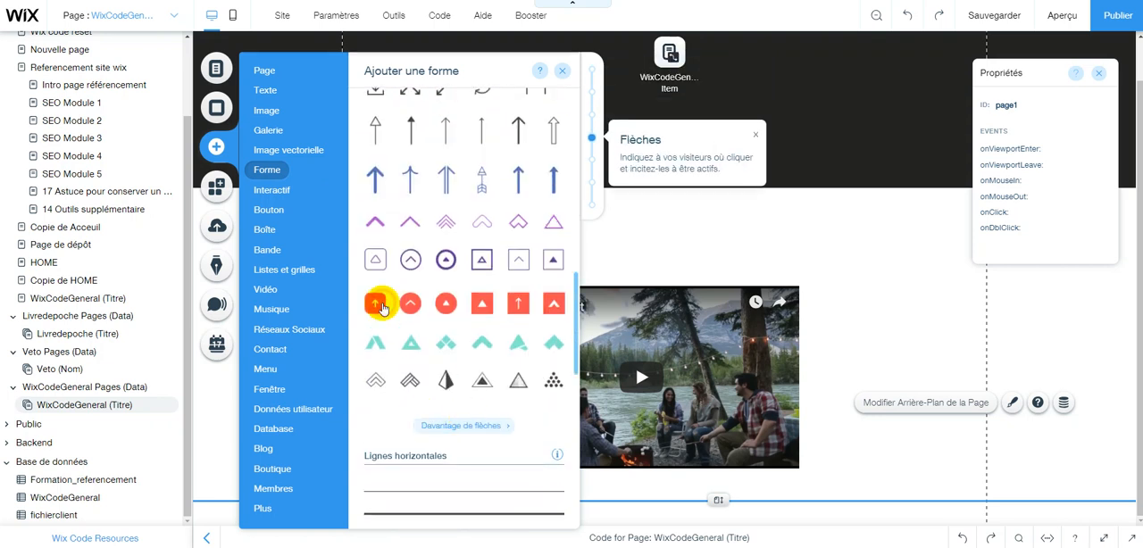
pyautogui.click(376, 304)
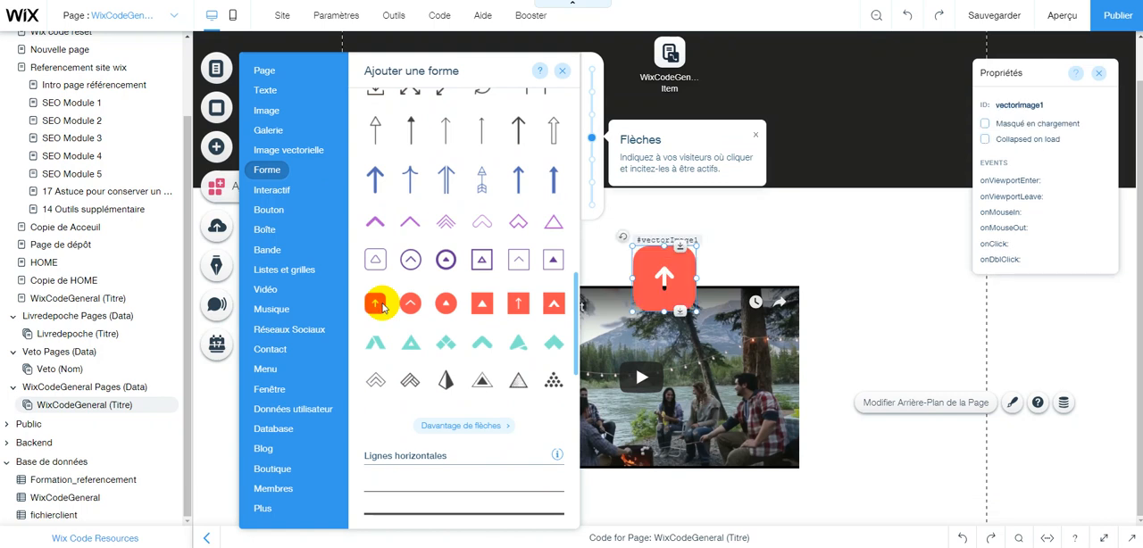
pyautogui.moveTo(616, 243); pyautogui.dragTo(612, 304)
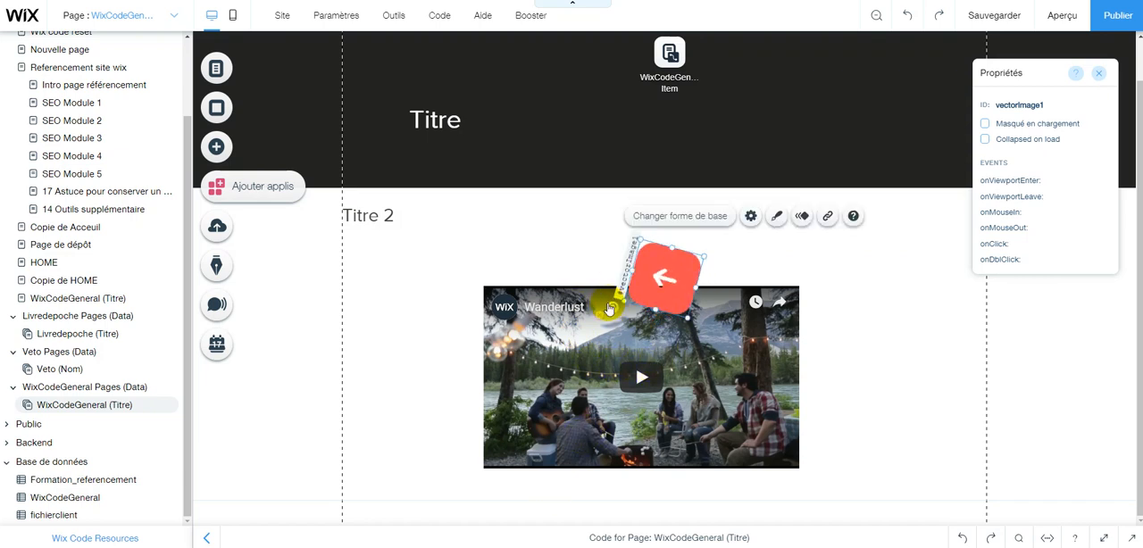
pyautogui.moveTo(617, 358)
pyautogui.mouseDown()
pyautogui.moveTo(631, 345)
pyautogui.moveTo(616, 318)
pyautogui.moveTo(623, 341)
pyautogui.mouseUp()
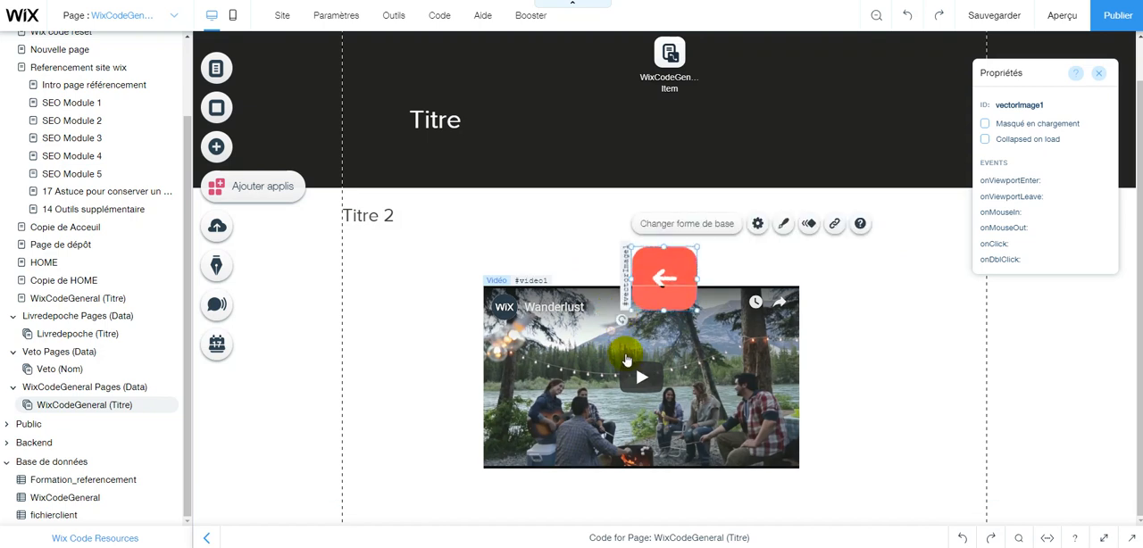
# Move the red arrow shape into the black strip, directly to the left of the Titre heading.
pyautogui.click(672, 278)
pyautogui.click(676, 284)
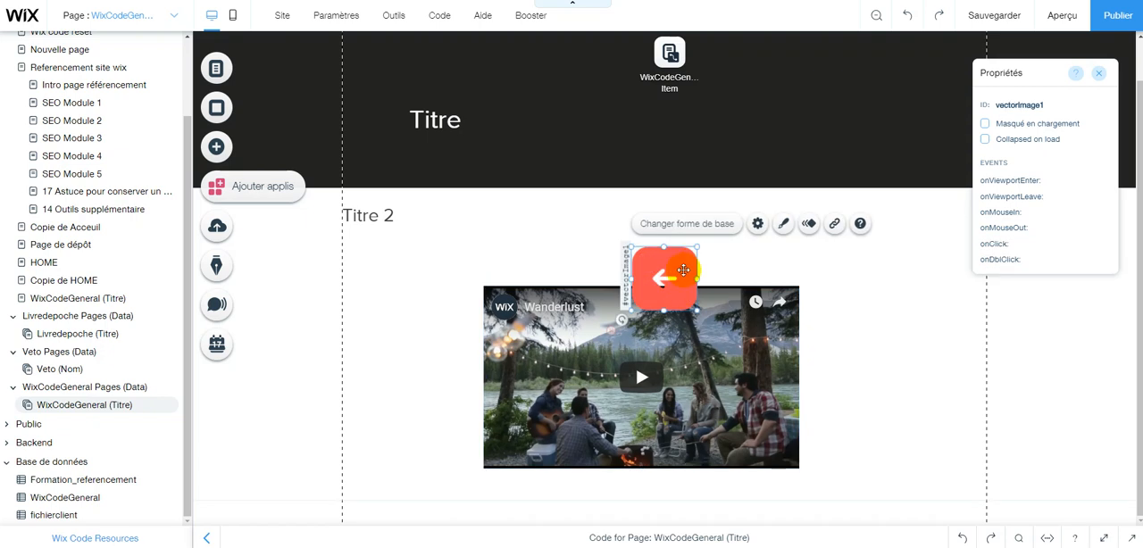
pyautogui.moveTo(370, 145); pyautogui.dragTo(391, 112)
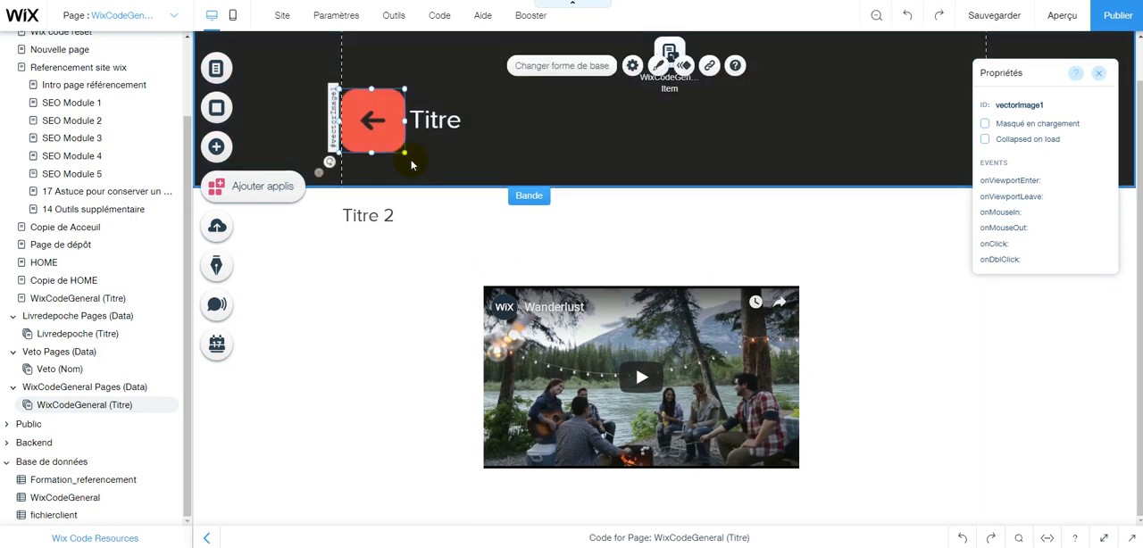
# Add a light blue rounded button just above the video and set its text to "Page Suivante".
pyautogui.click(339, 247)
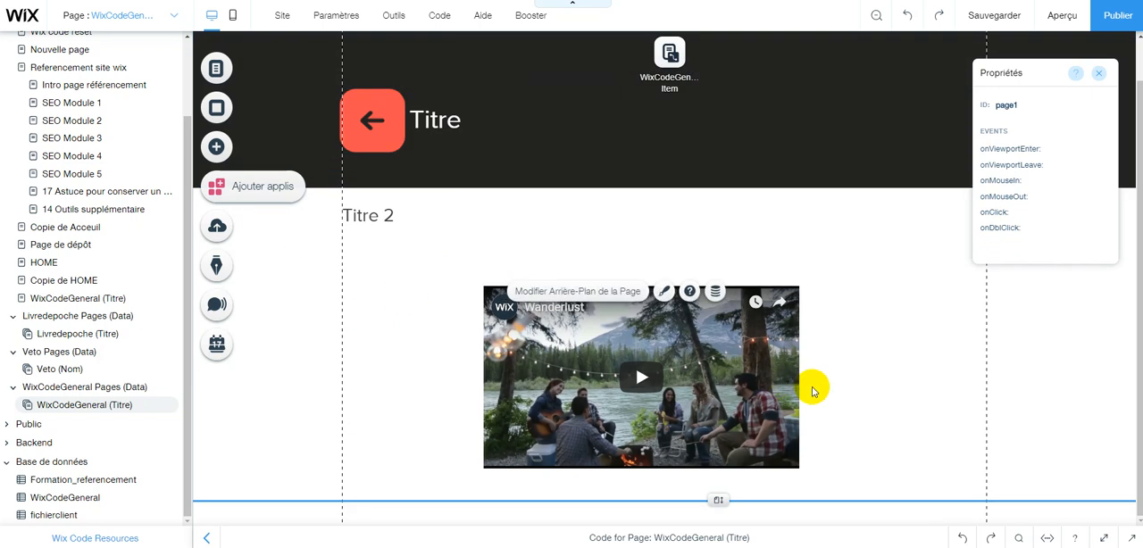
pyautogui.click(230, 150)
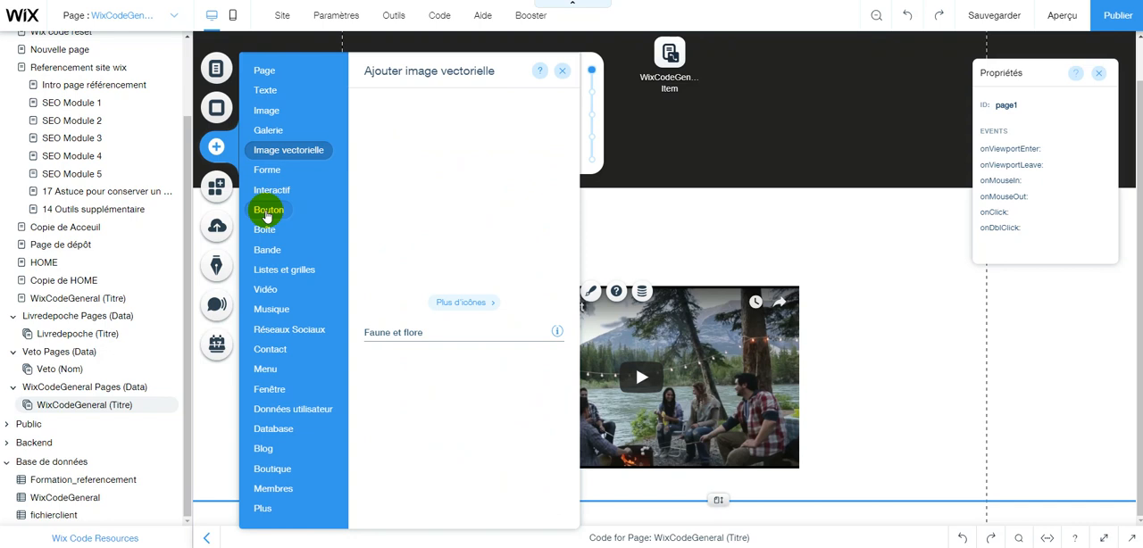
pyautogui.moveTo(265, 216)
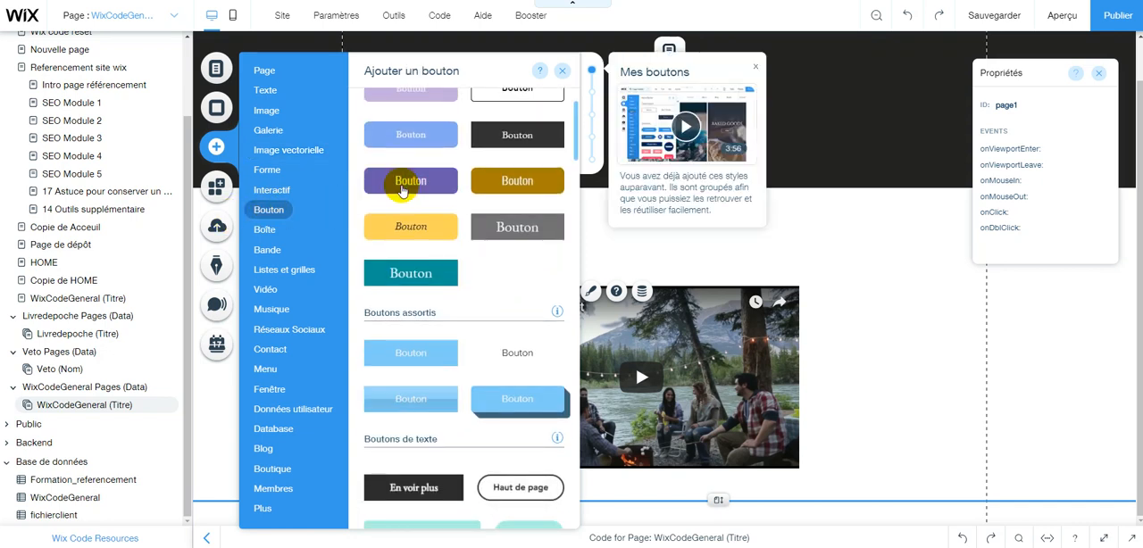
pyautogui.click(401, 183)
pyautogui.click(657, 278)
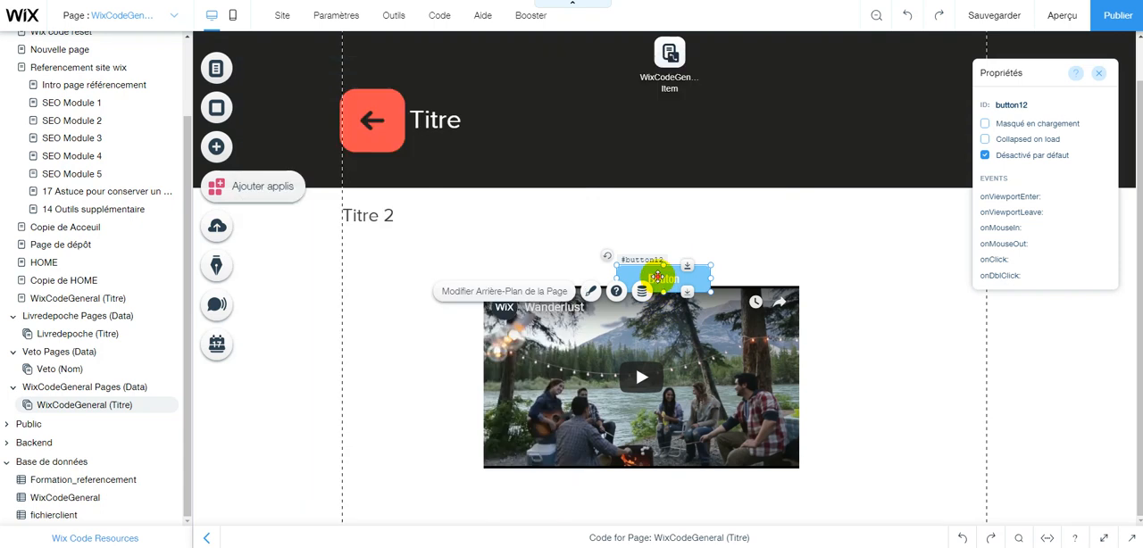
pyautogui.click(657, 278)
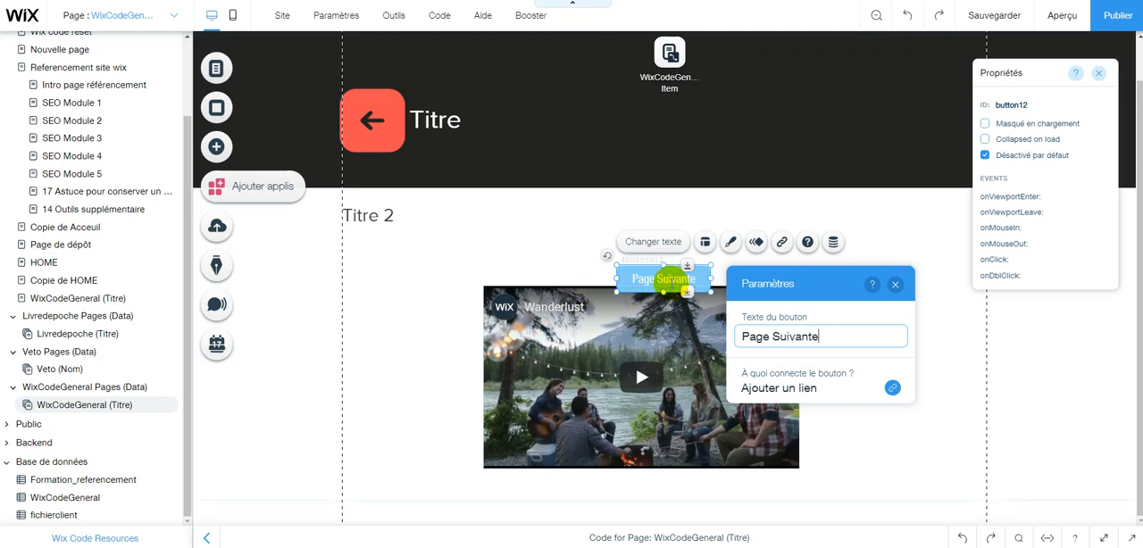
pyautogui.click(669, 279)
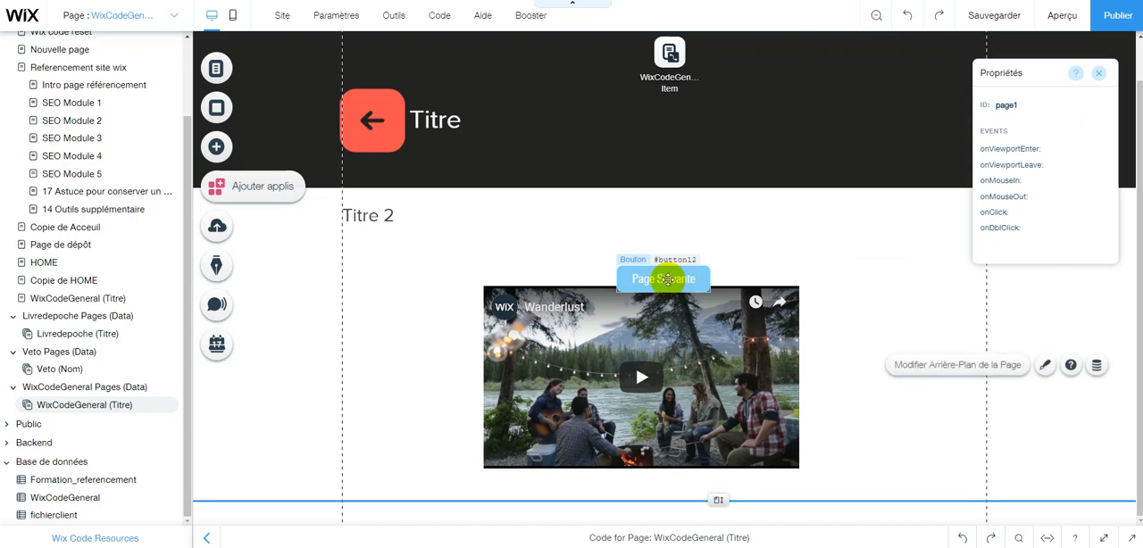
# Move the Page Suivante button below the video's right corner, then duplicate it and place the copy below the video's left side.
pyautogui.moveTo(668, 280); pyautogui.dragTo(863, 482)
pyautogui.rightClick(868, 480)
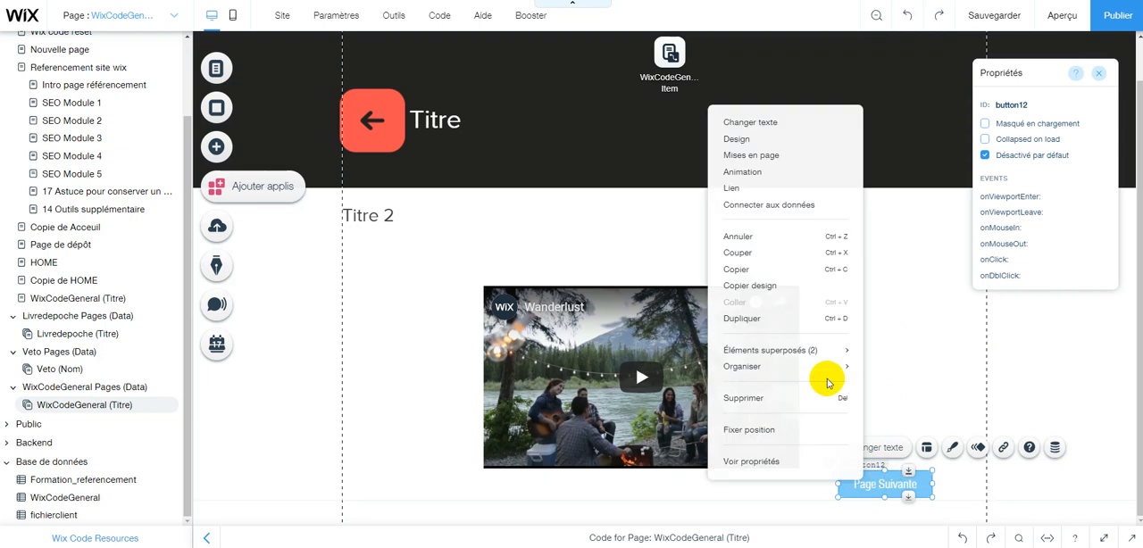
pyautogui.click(745, 327)
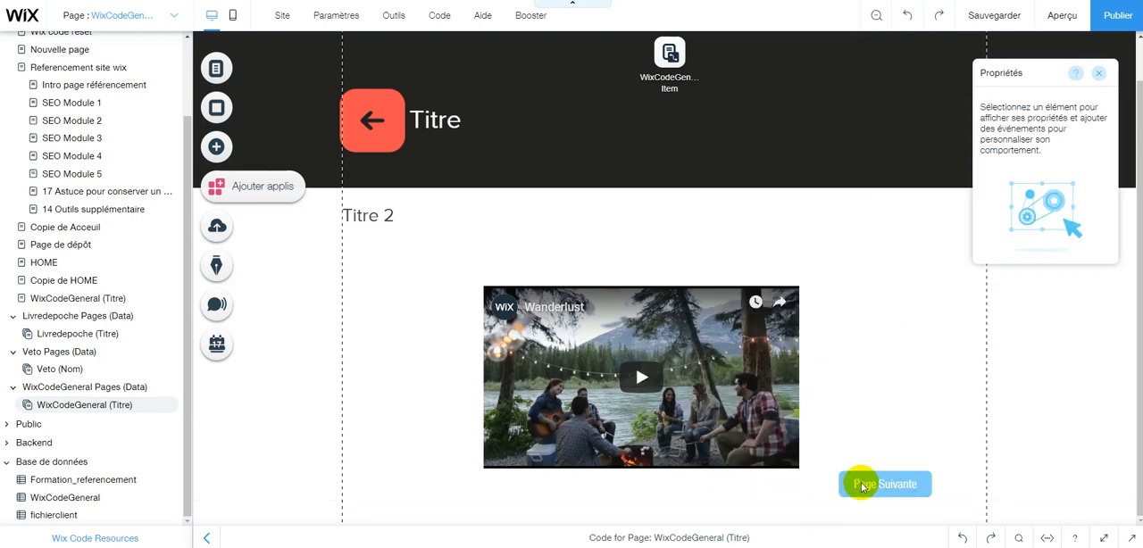
pyautogui.moveTo(882, 497); pyautogui.dragTo(380, 482)
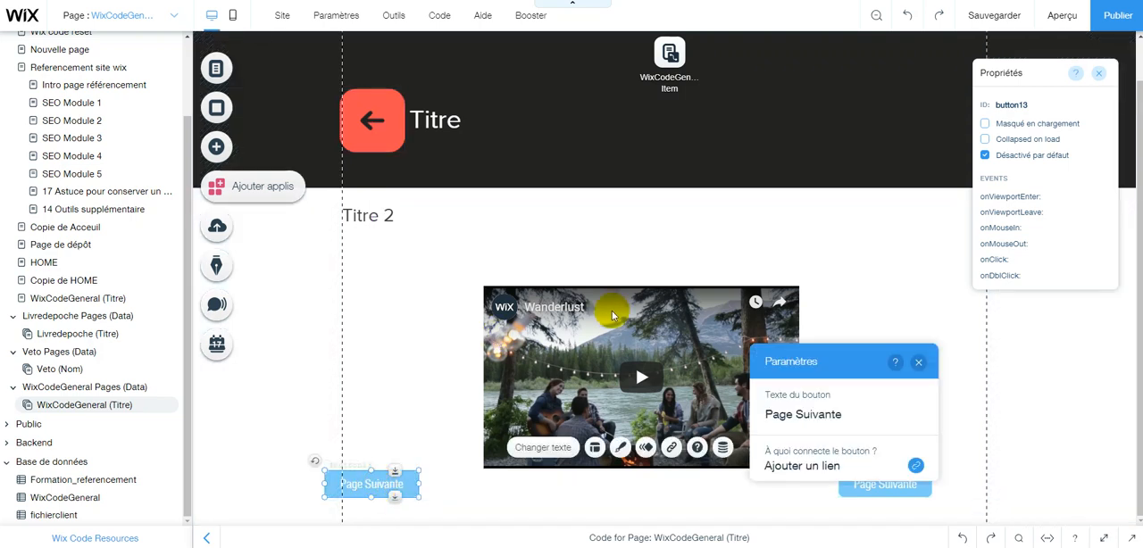
# Change the duplicated button's text to "Page Précédente".
pyautogui.click(820, 414)
pyautogui.doubleClick(798, 414)
pyautogui.write('Précéndente')
pyautogui.press('Return')
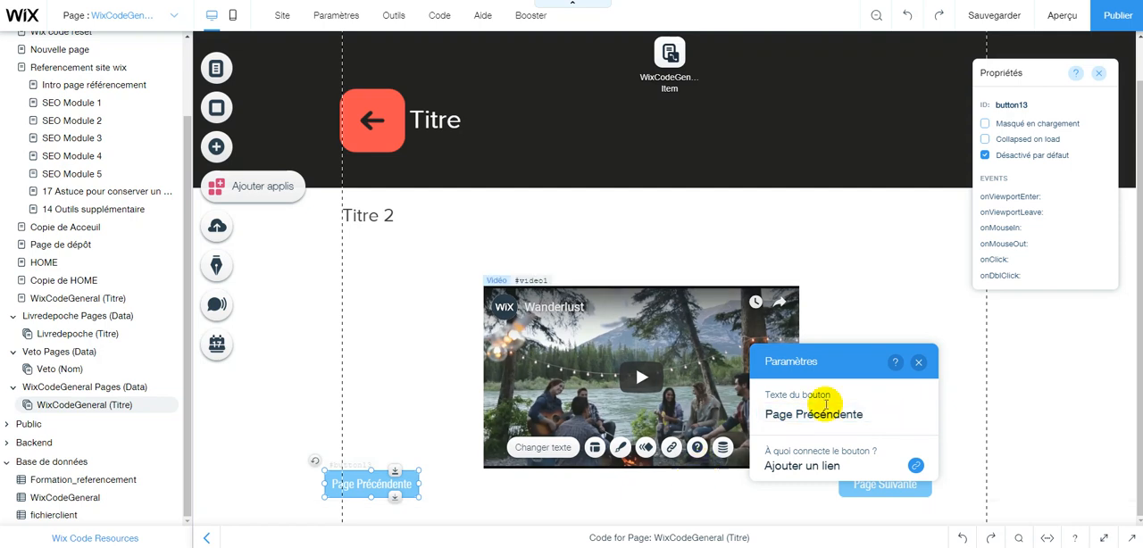
pyautogui.click(819, 414)
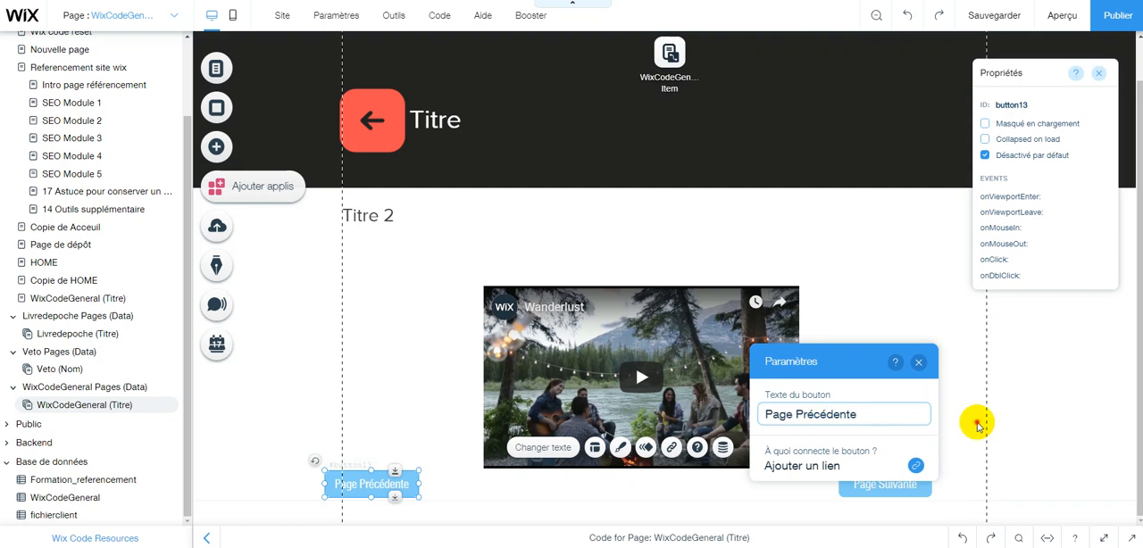
pyautogui.click(589, 478)
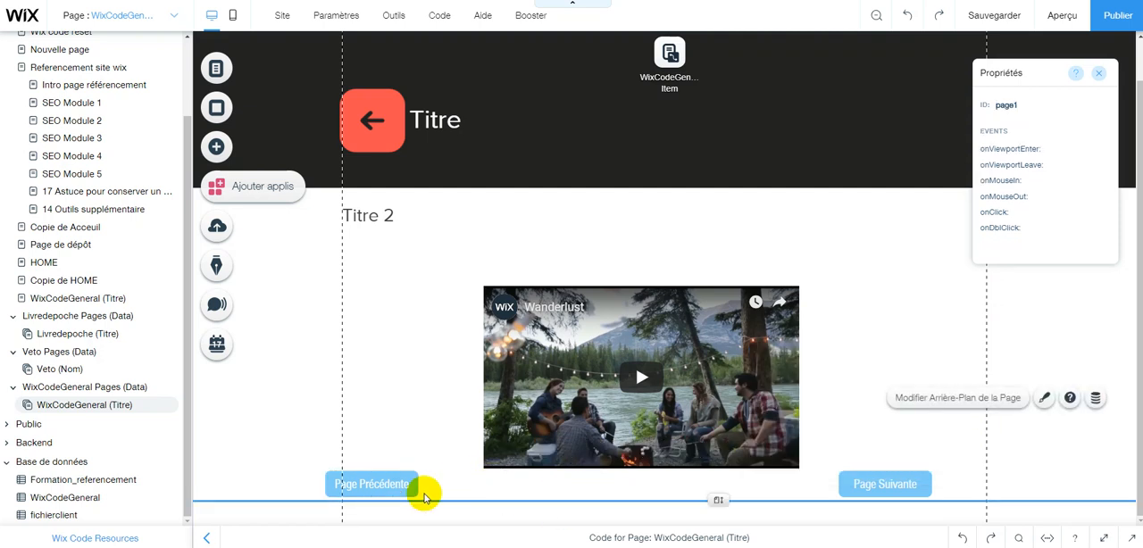
# Apply the light purple preset from Mes boutons to the Page Précédente button.
pyautogui.click(384, 482)
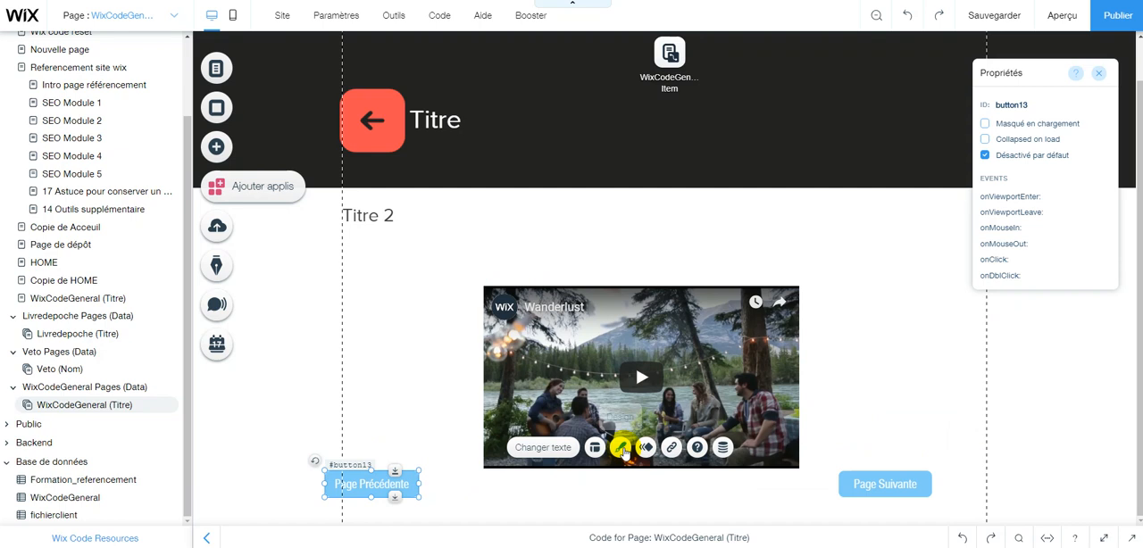
pyautogui.click(624, 450)
pyautogui.click(624, 450)
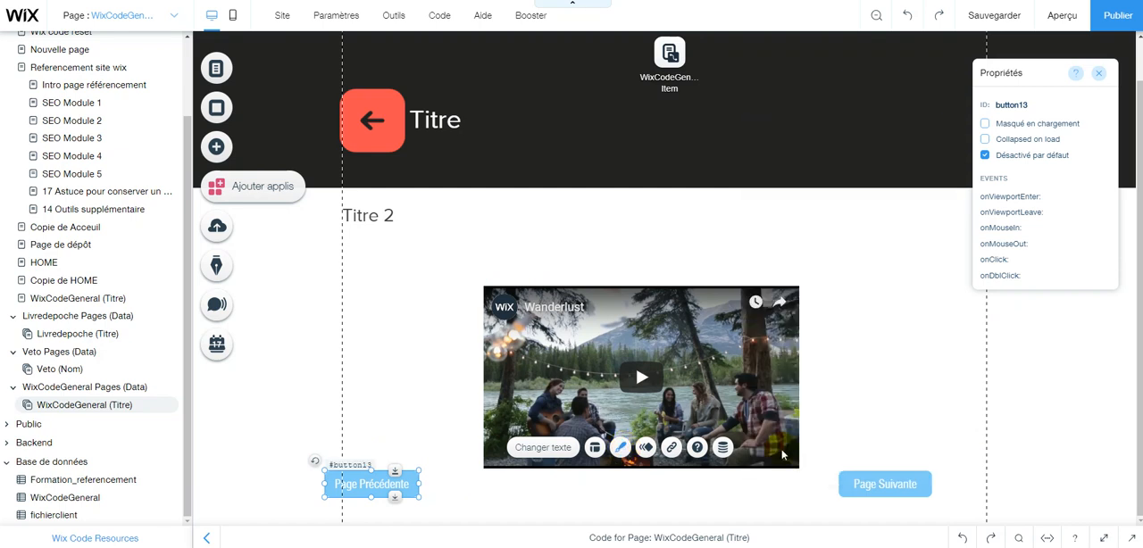
pyautogui.click(622, 449)
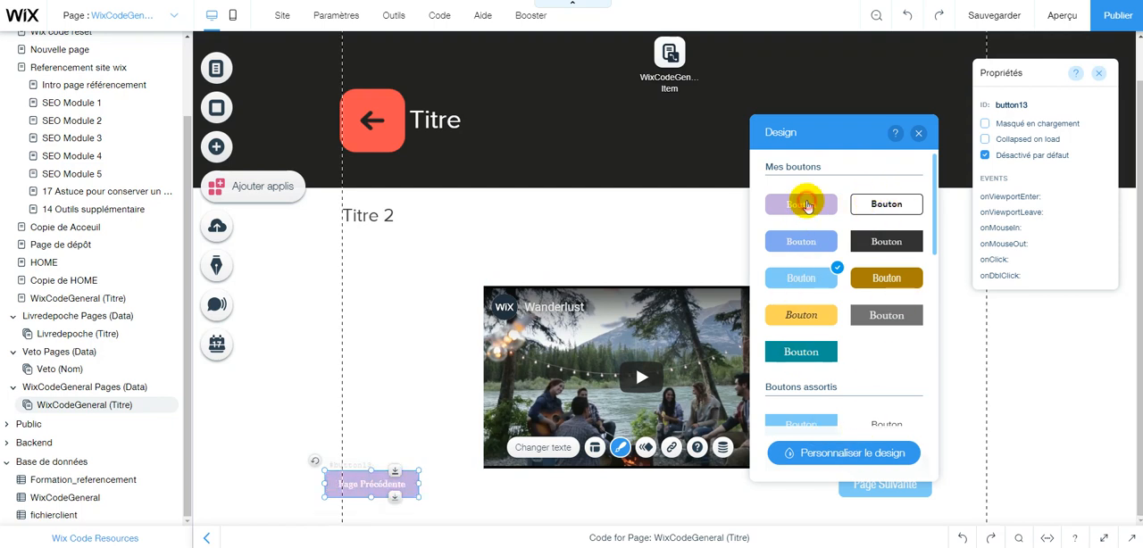
pyautogui.click(398, 347)
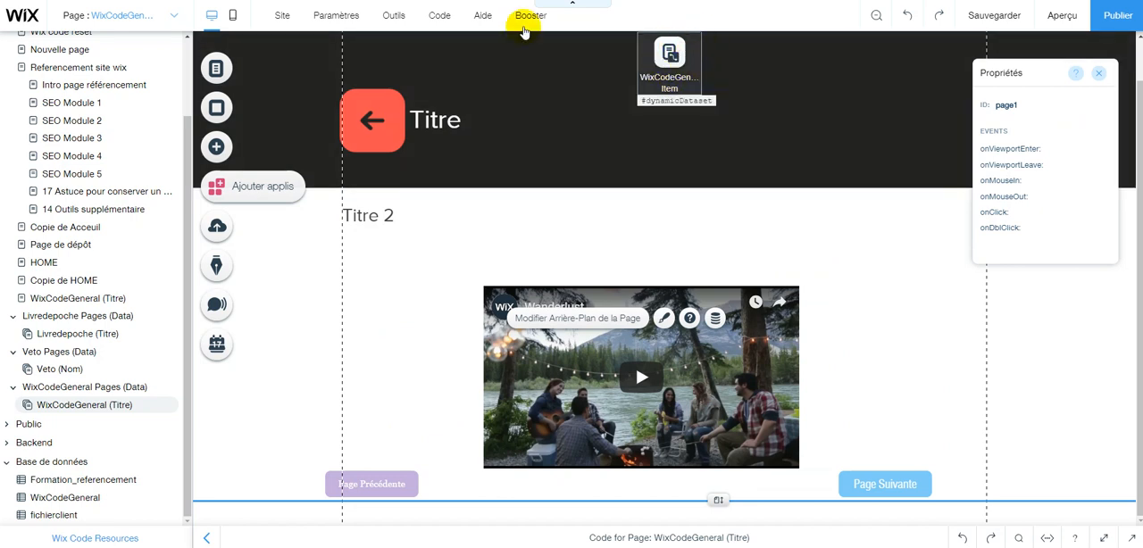
# Connect the Titre heading in the black strip to the Titre (Texte) field of the WixCodeGeneral Item dataset.
pyautogui.moveTo(524, 31)
pyautogui.moveTo(471, 11)
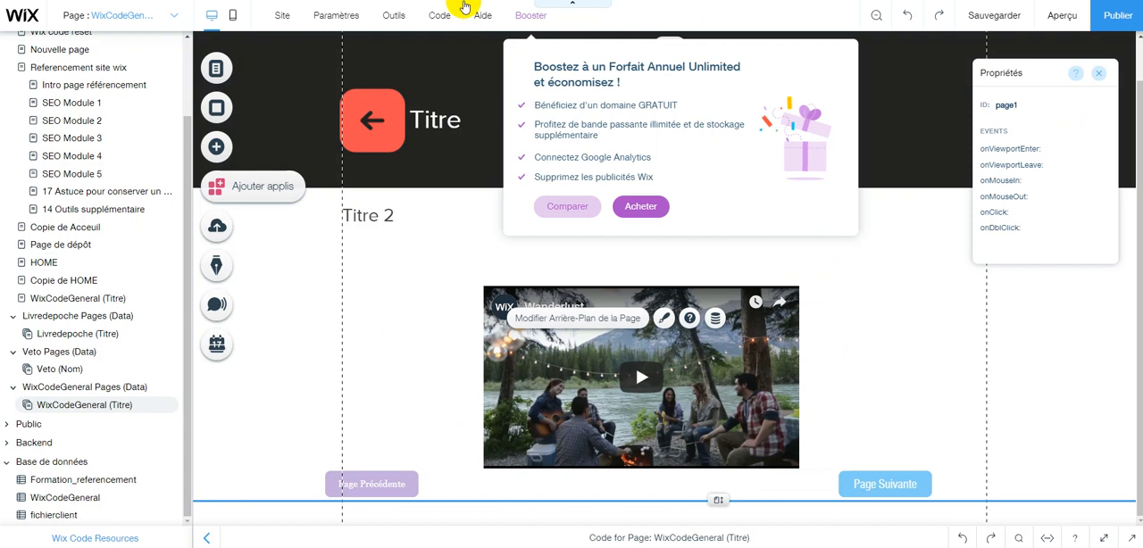
pyautogui.click(429, 117)
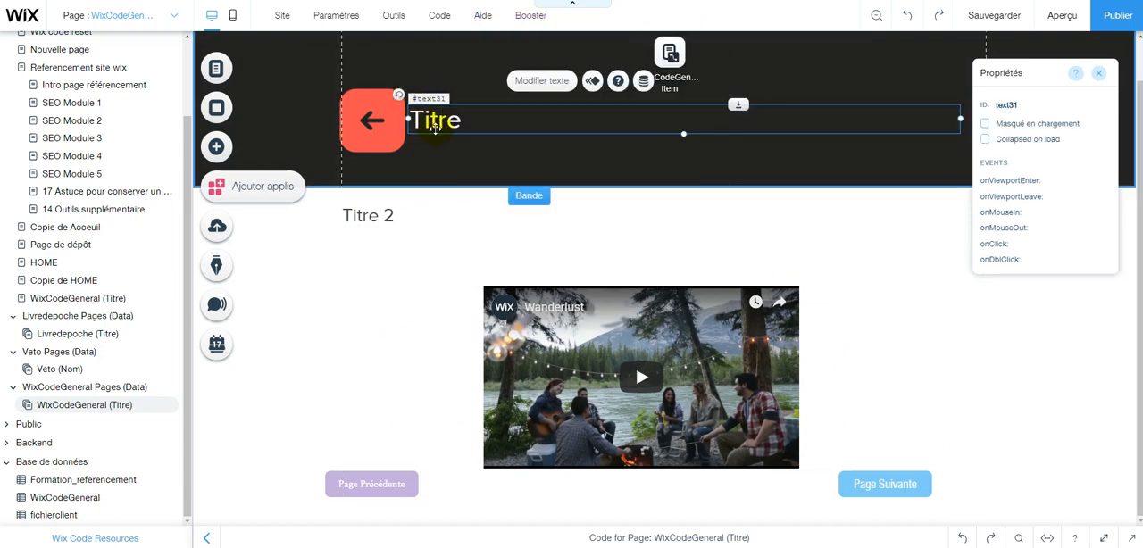
pyautogui.click(643, 83)
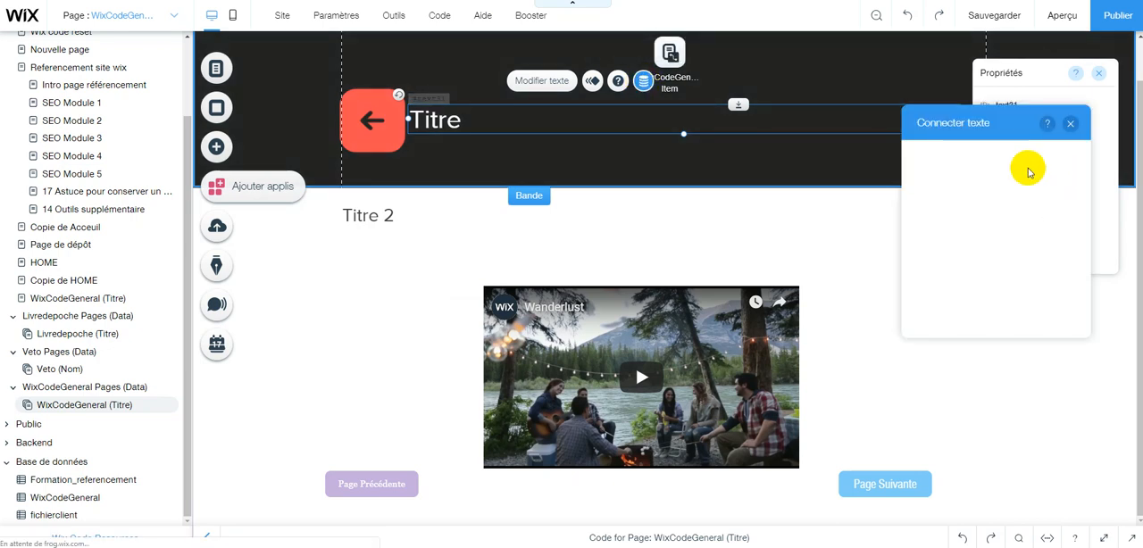
pyautogui.click(1021, 177)
pyautogui.click(975, 260)
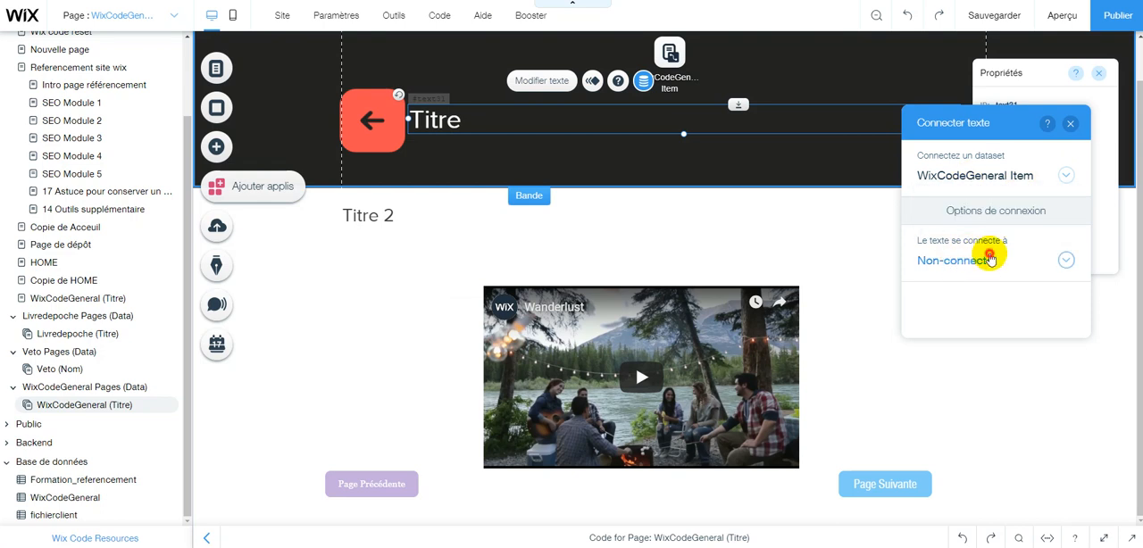
pyautogui.click(989, 259)
pyautogui.click(951, 184)
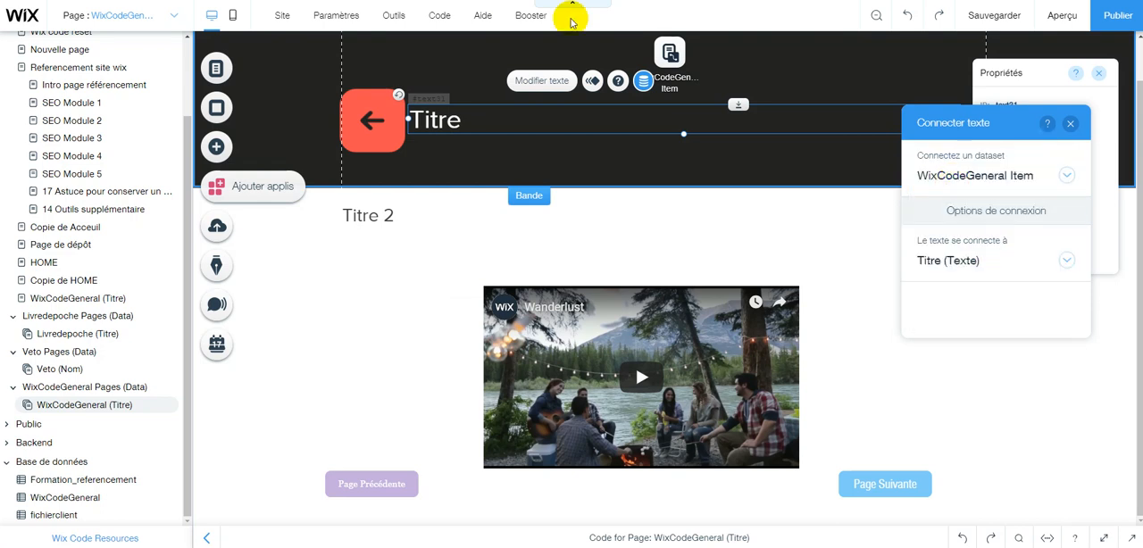
# Link the red arrow shape to the Acceuil page, opening in the current window.
pyautogui.click(371, 118)
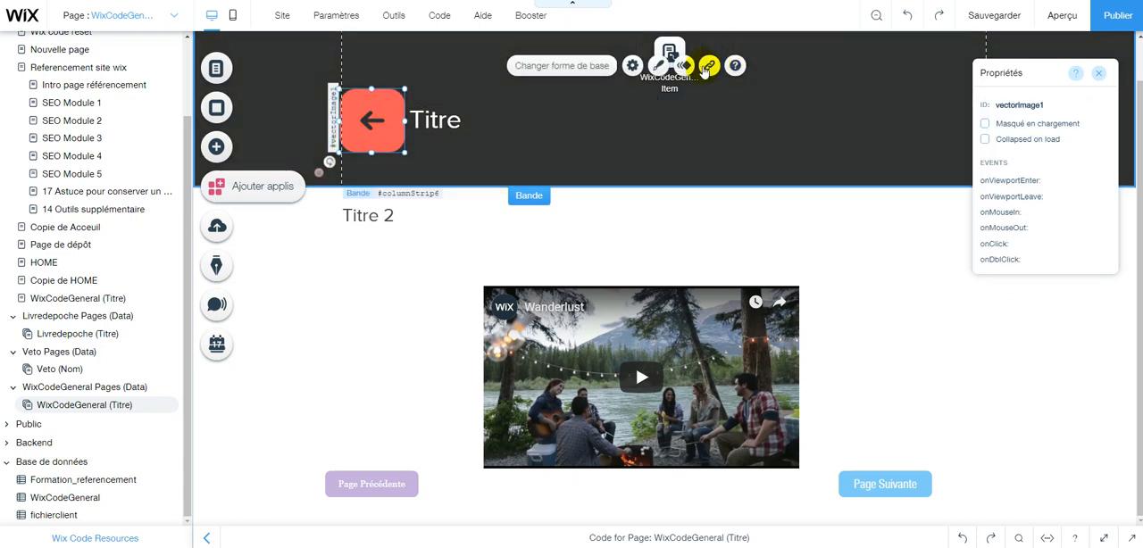
pyautogui.click(707, 66)
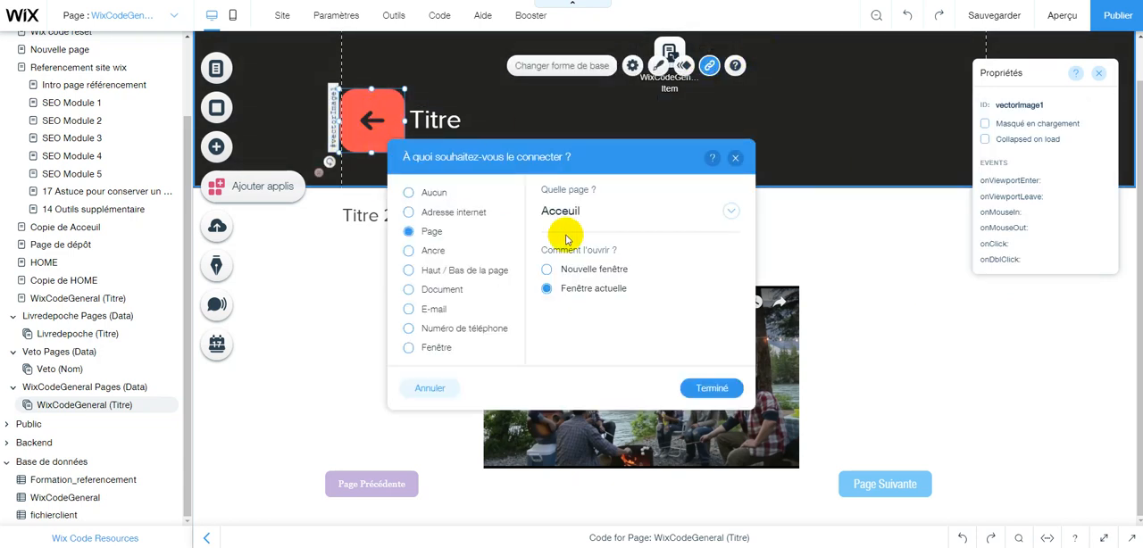
pyautogui.click(715, 390)
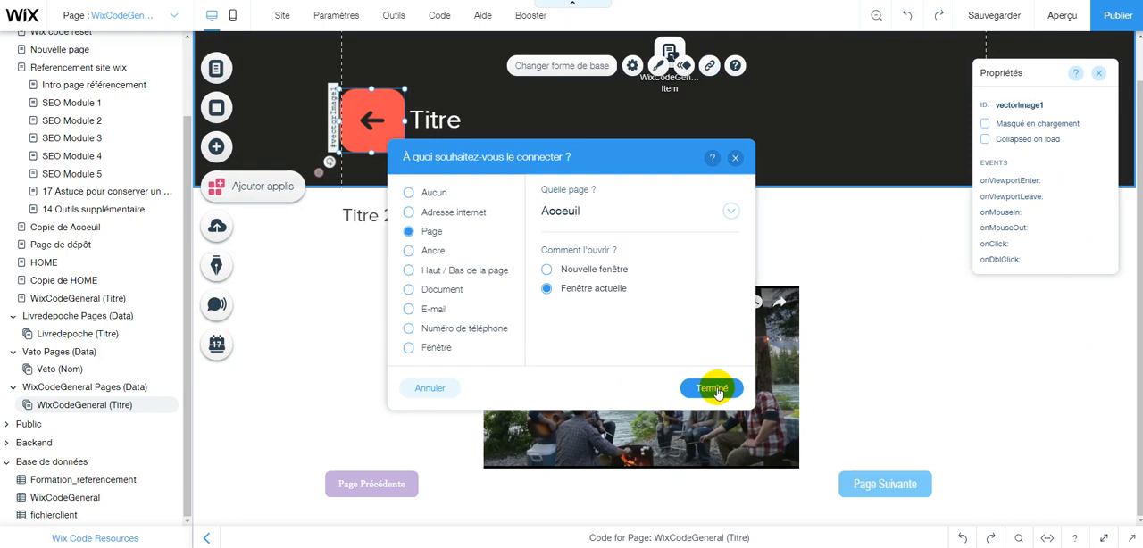
# Connect the Titre 2 text to the Longues descriptions (Texte) field of the WixCodeGeneral Item dataset.
pyautogui.click(357, 216)
pyautogui.click(643, 183)
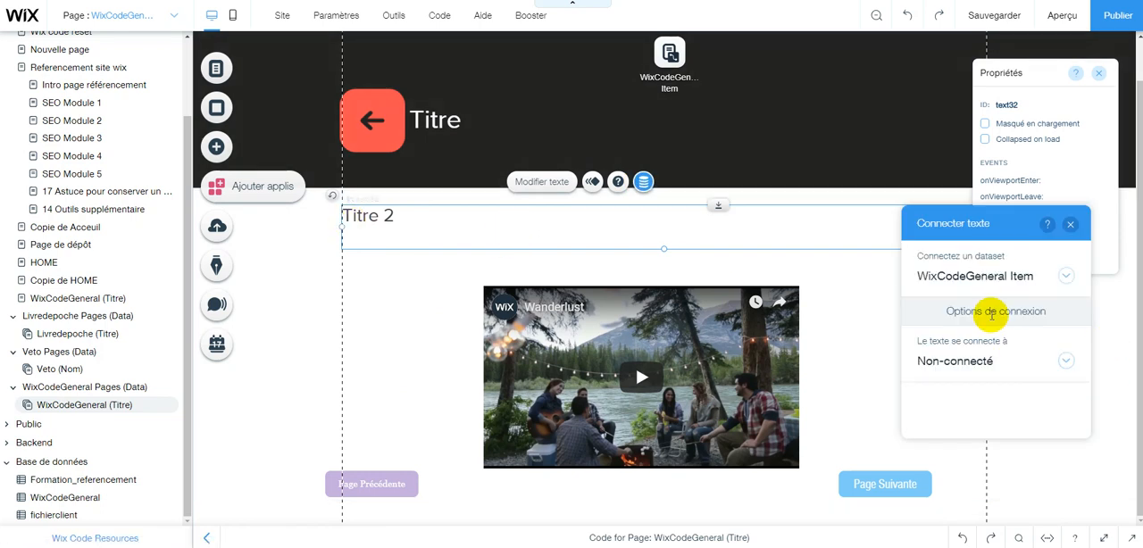
pyautogui.click(971, 362)
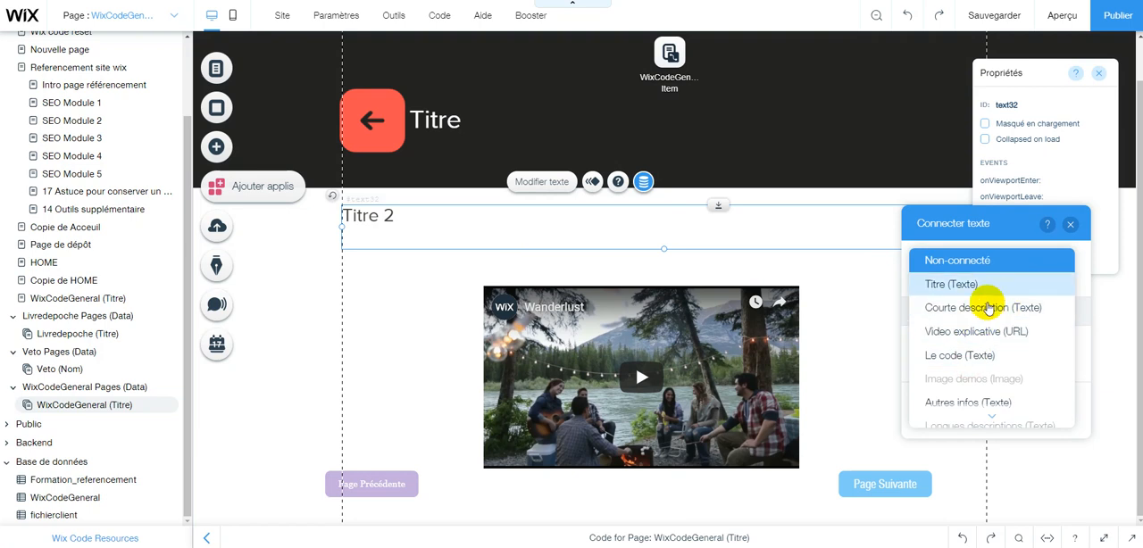
pyautogui.scroll(-3, 977, 407)
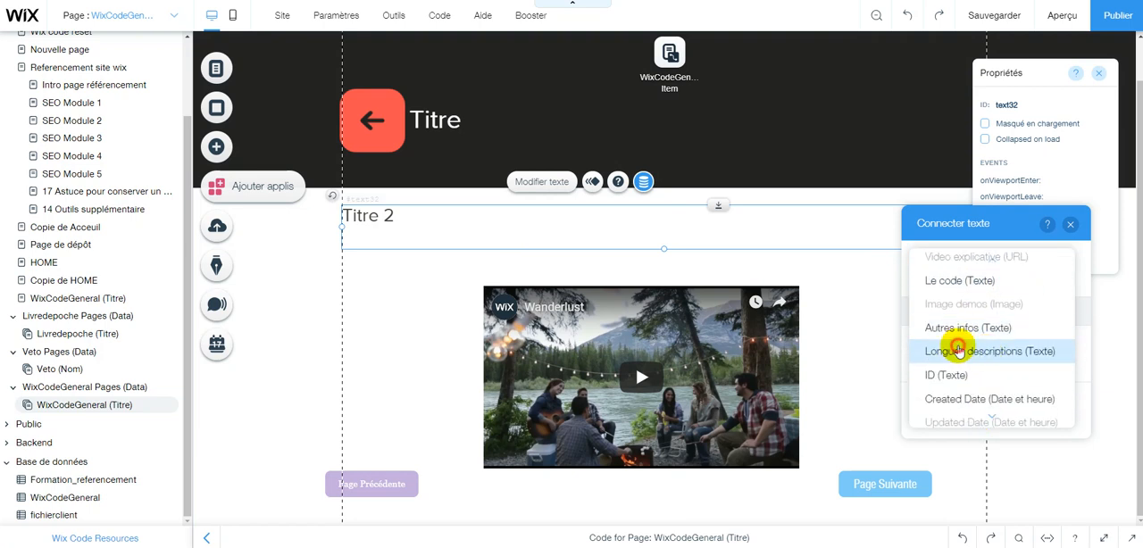
pyautogui.click(958, 351)
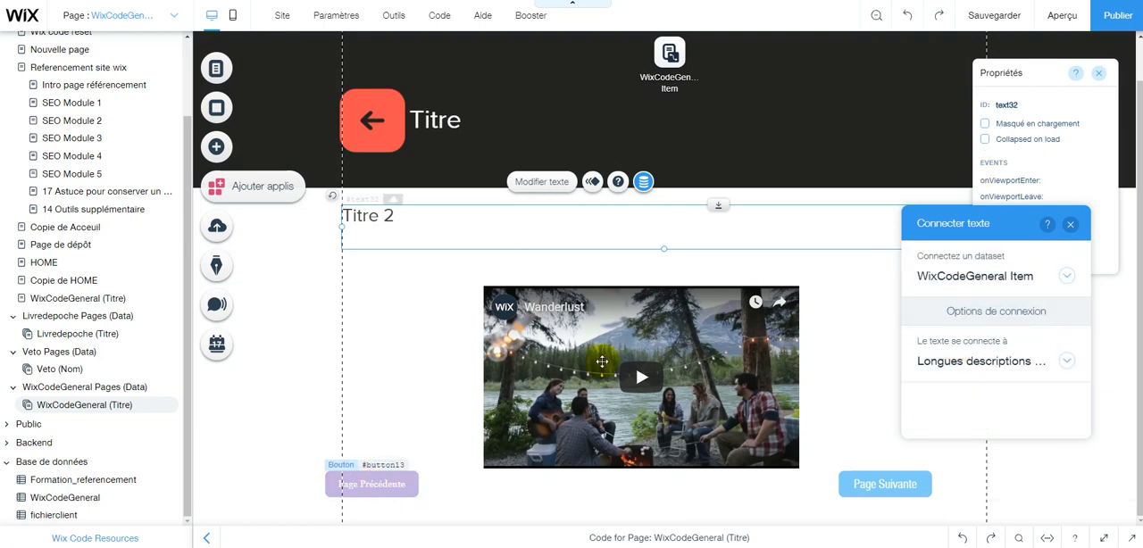
# Connect the video player's URL to the Video explicative (URL) field of the WixCodeGeneral Item dataset.
pyautogui.click(382, 485)
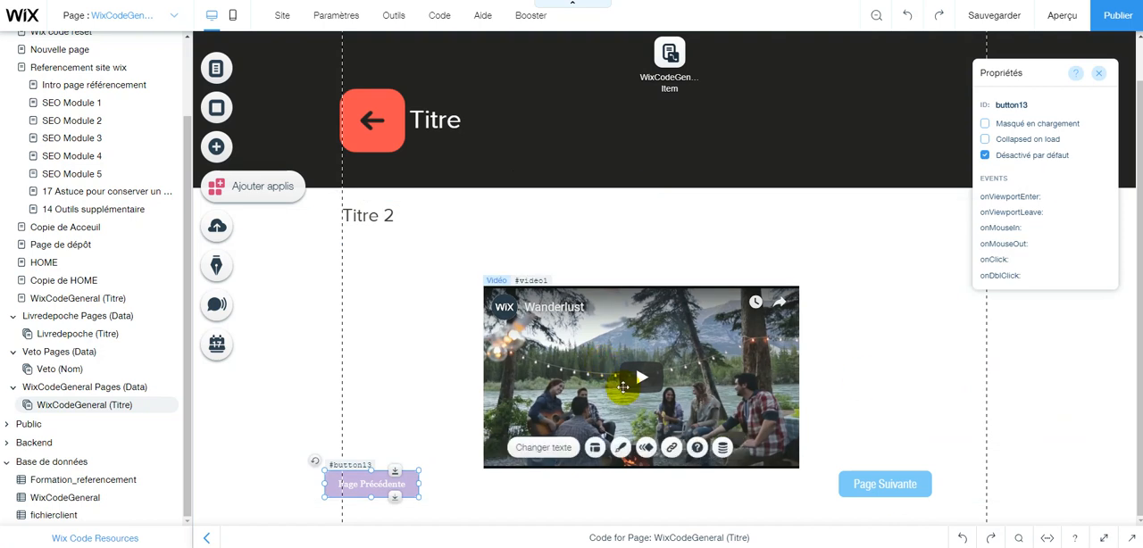
pyautogui.click(623, 387)
pyautogui.click(671, 263)
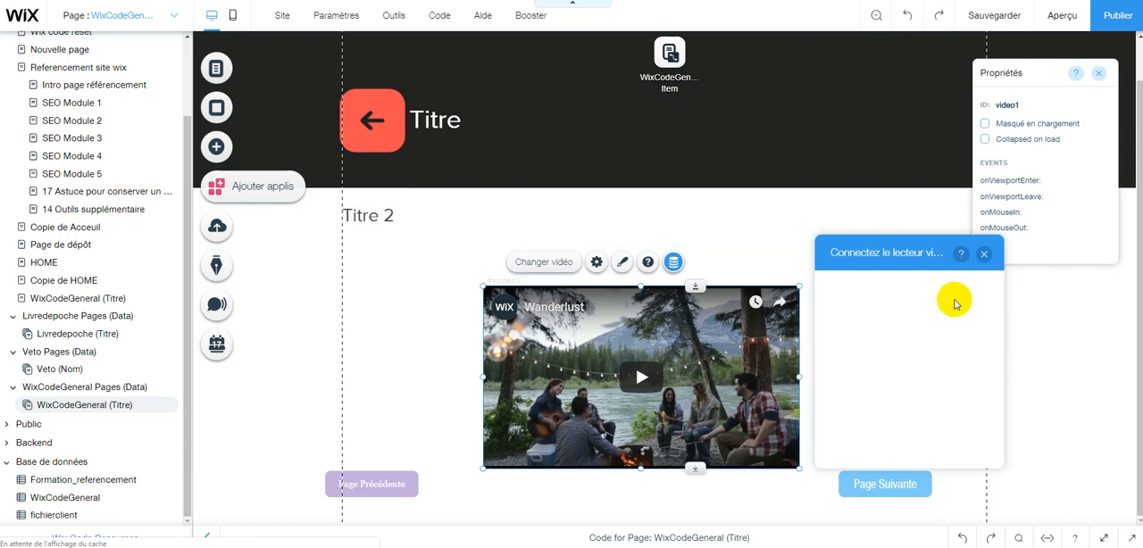
pyautogui.click(913, 391)
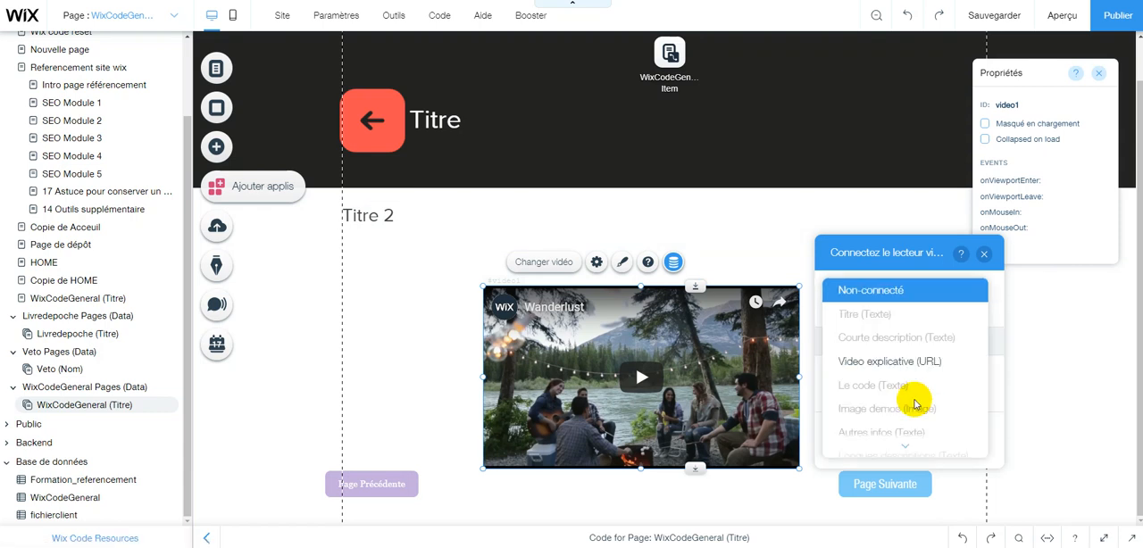
pyautogui.click(923, 362)
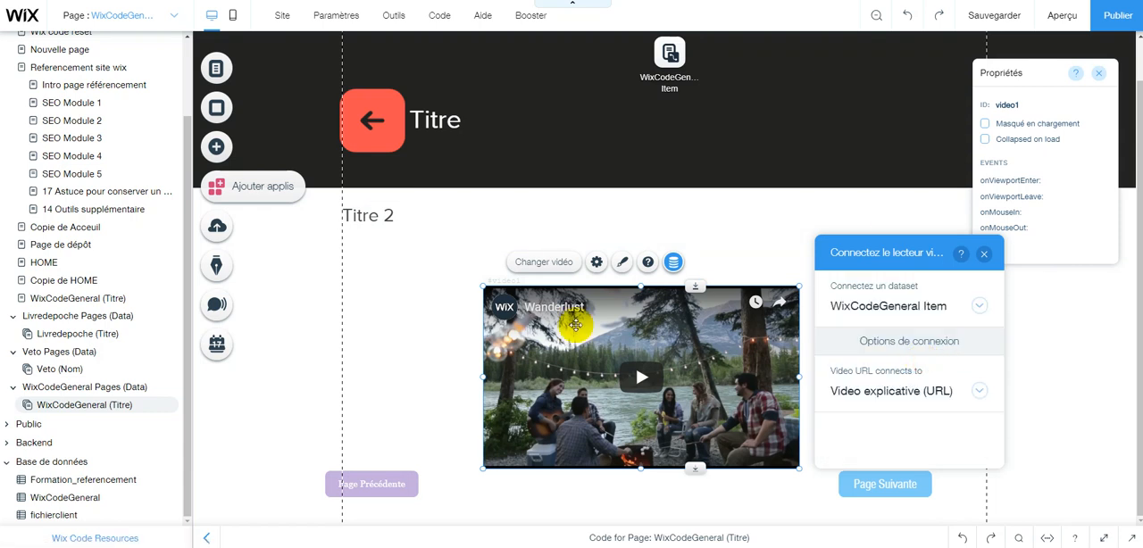
# Connect the Page Précédente button's link to the Page dynamique précédente action of the WixCodeGeneral Item dataset.
pyautogui.click(376, 483)
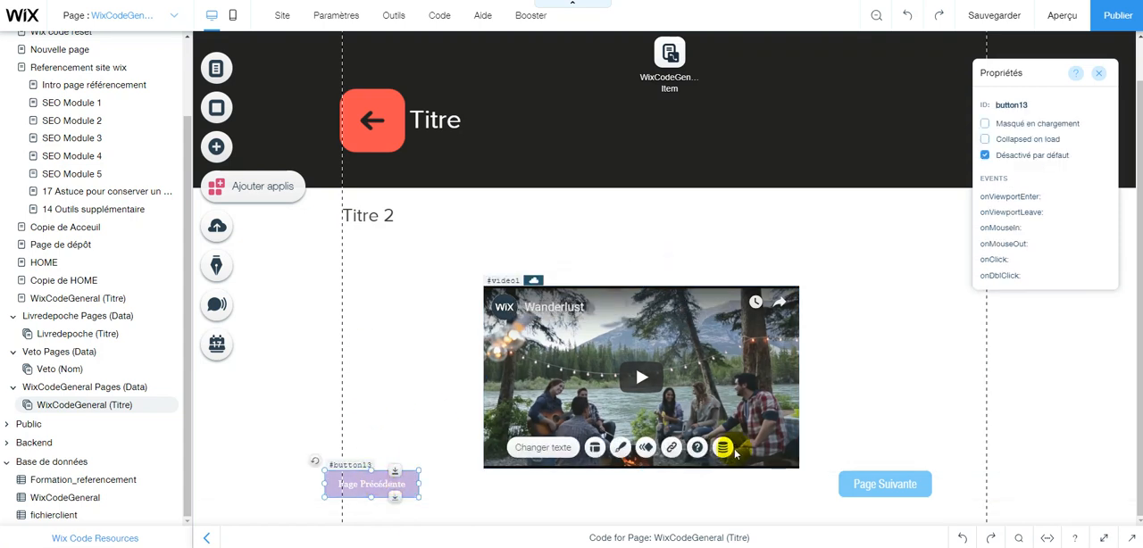
pyautogui.click(721, 449)
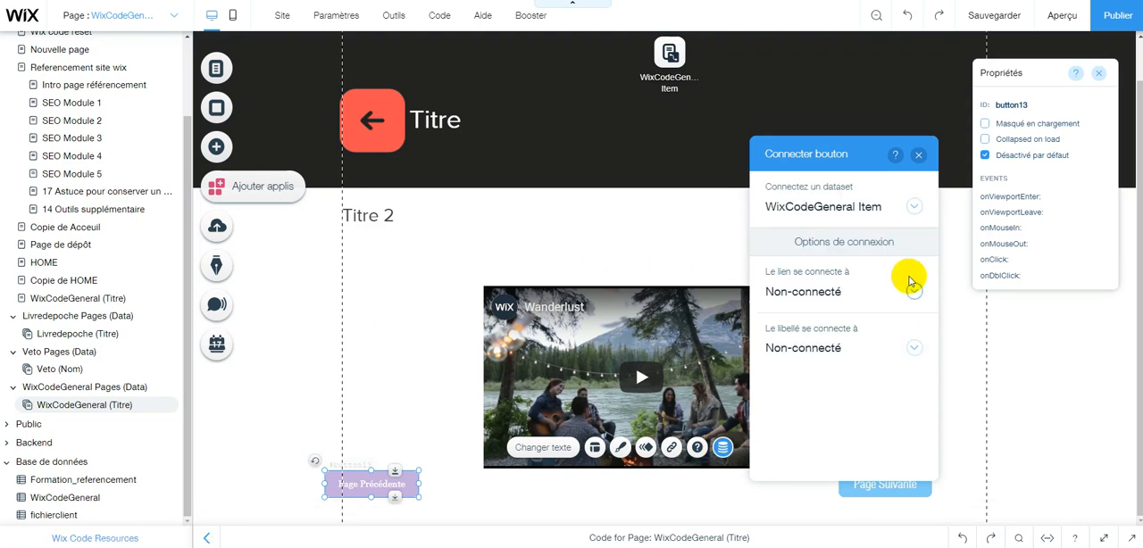
pyautogui.click(799, 283)
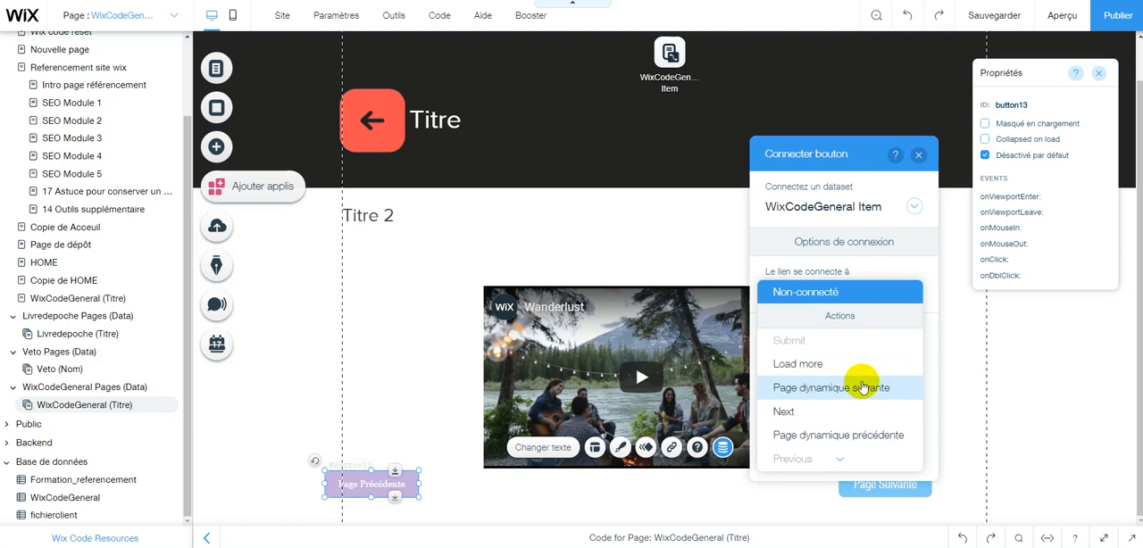
pyautogui.click(832, 430)
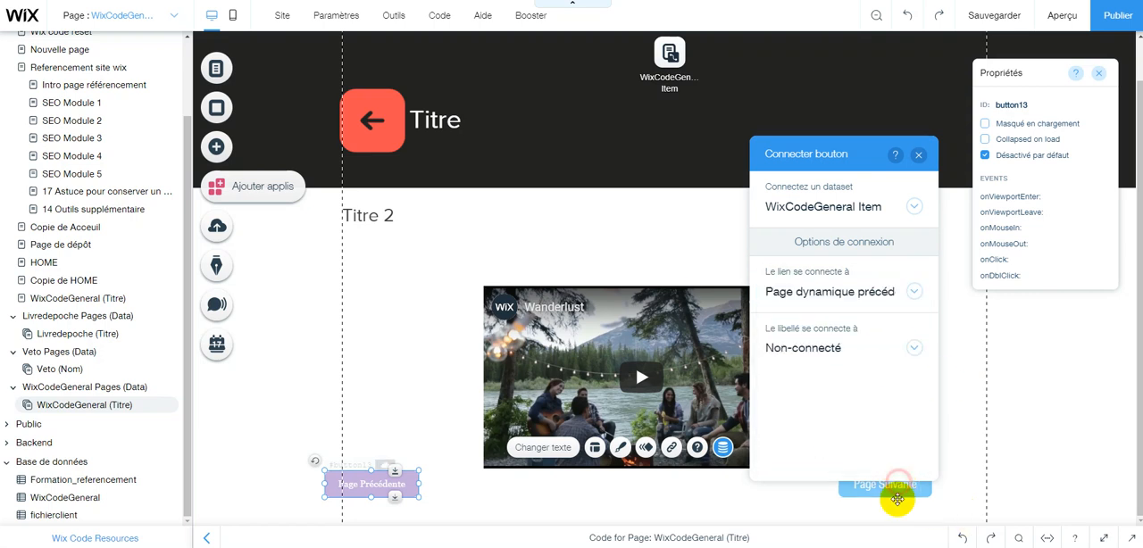
# Connect the Page Suivante button's link to the Page dynamique suivante action of the WixCodeGeneral Item dataset and preview the page.
pyautogui.click(899, 485)
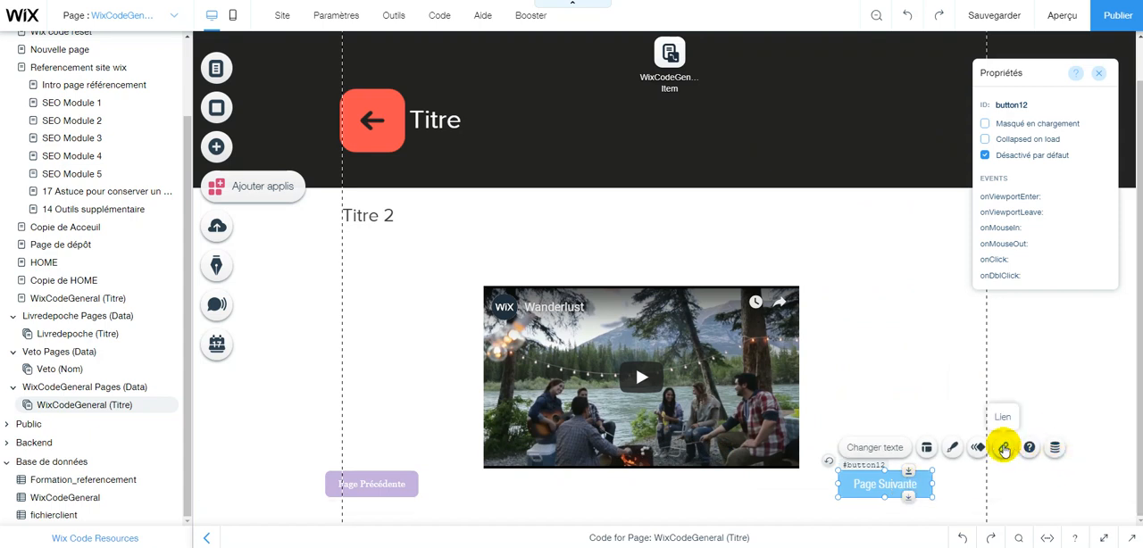
pyautogui.click(1055, 448)
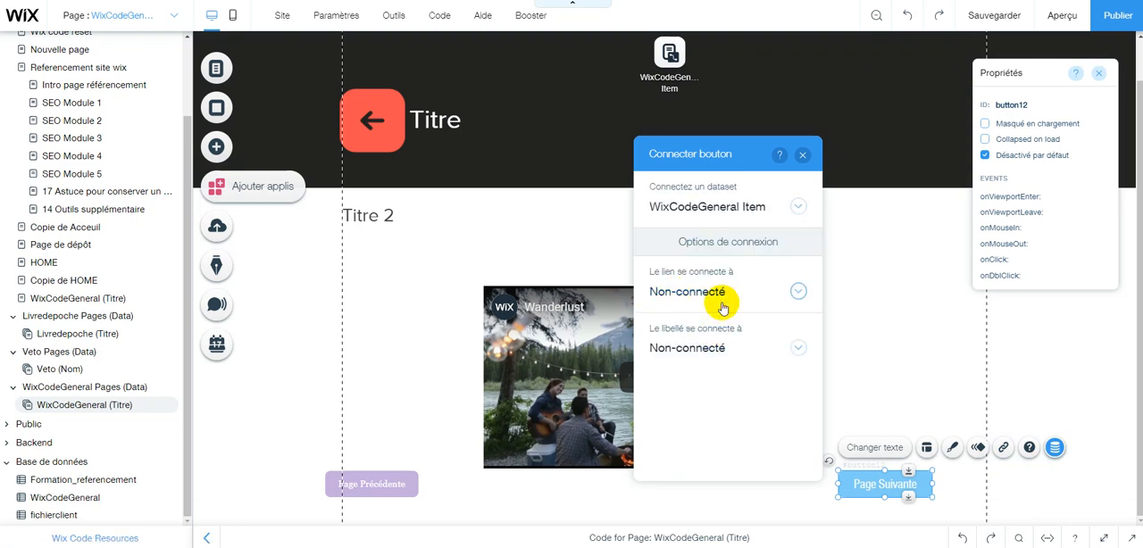
pyautogui.click(722, 303)
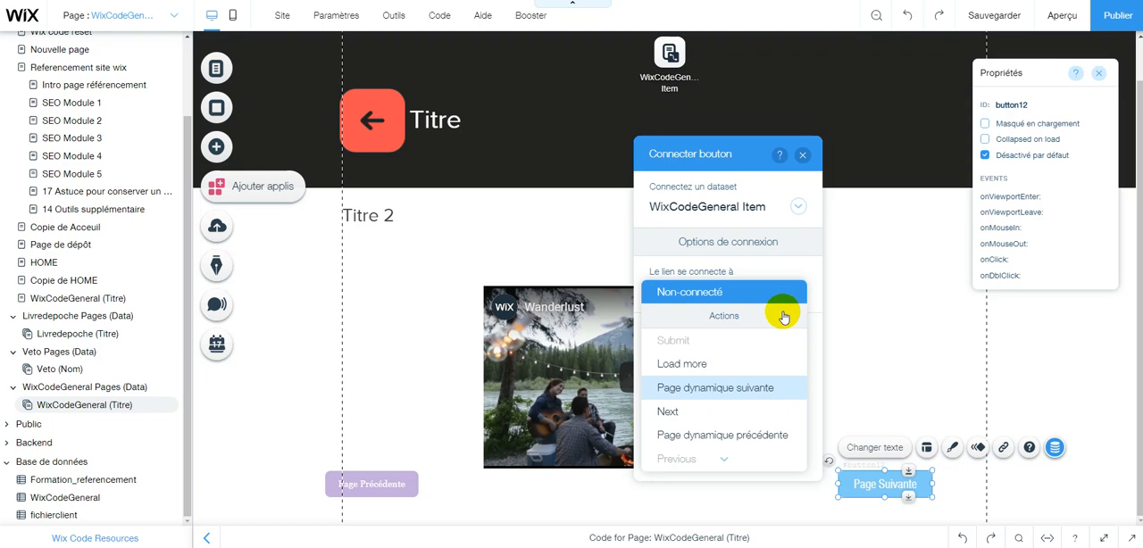
pyautogui.click(838, 294)
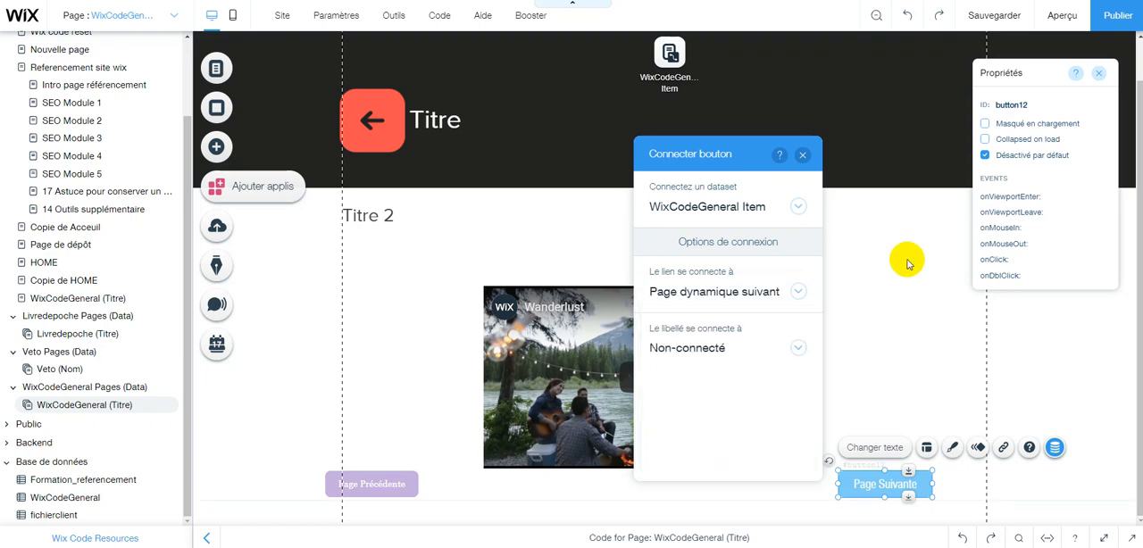
pyautogui.click(890, 61)
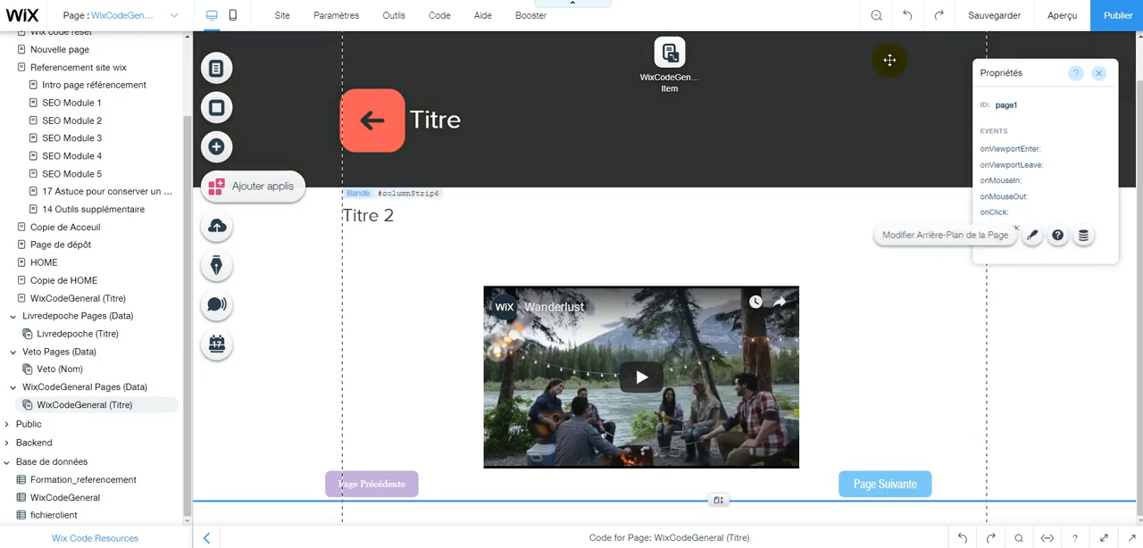
pyautogui.click(1049, 19)
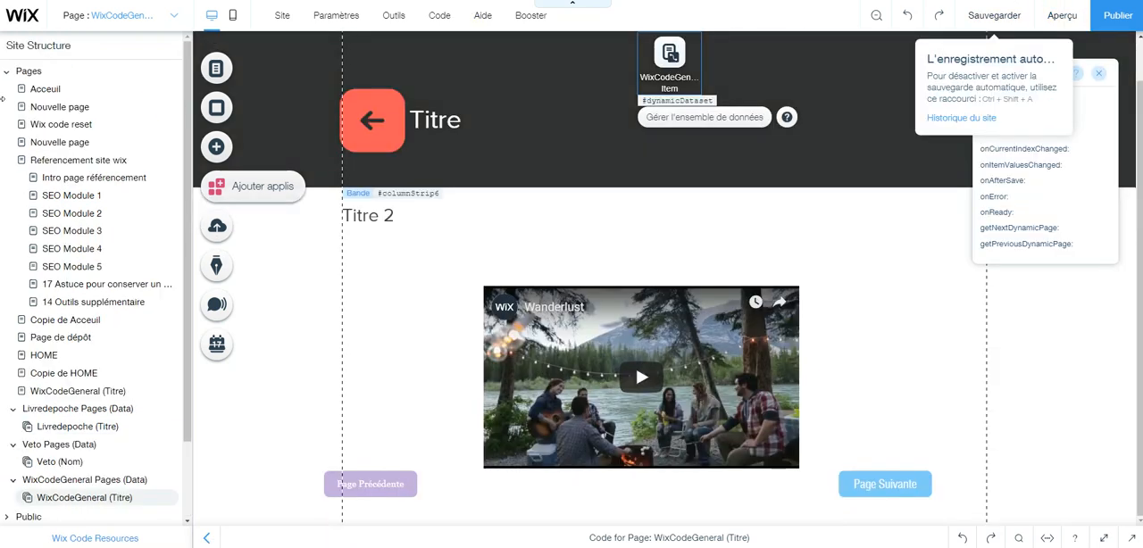
# On the first Nouvelle page, set the link of the repeater's Plus D'infos button to the WixCodeGeneral (Titre) dynamic page.
pyautogui.click(58, 108)
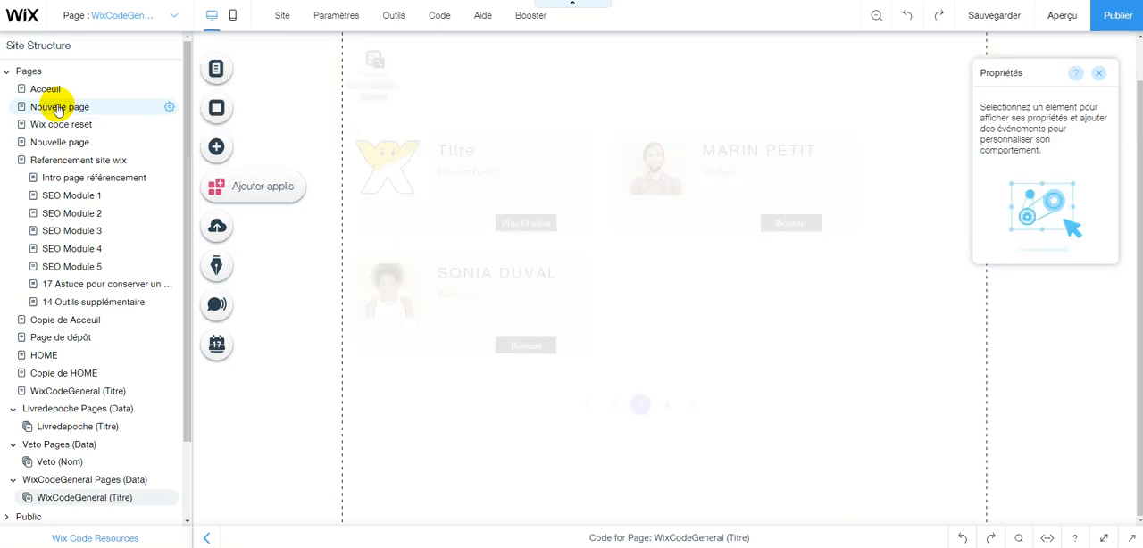
pyautogui.click(525, 225)
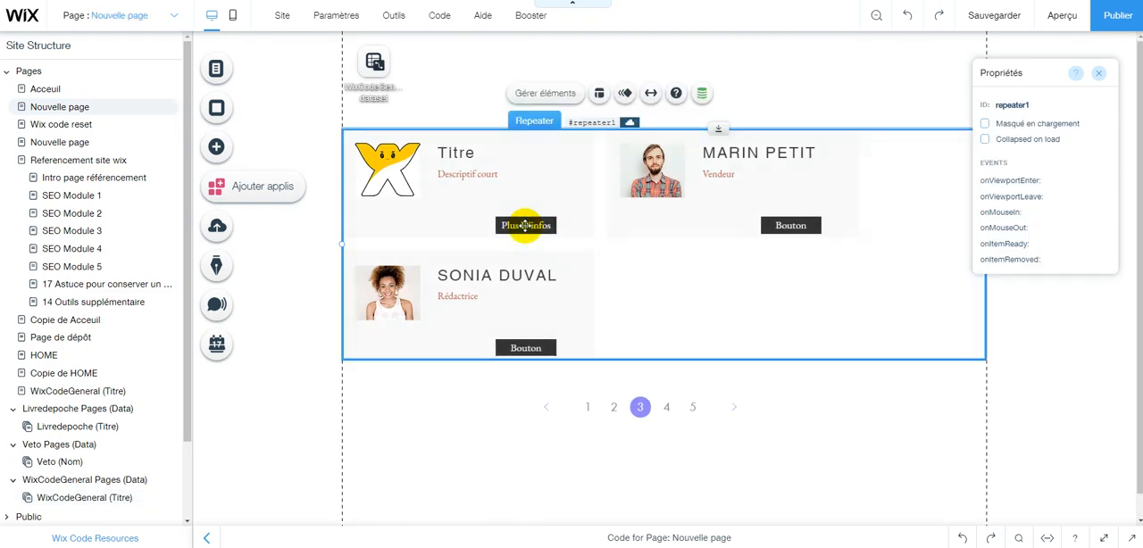
pyautogui.click(525, 225)
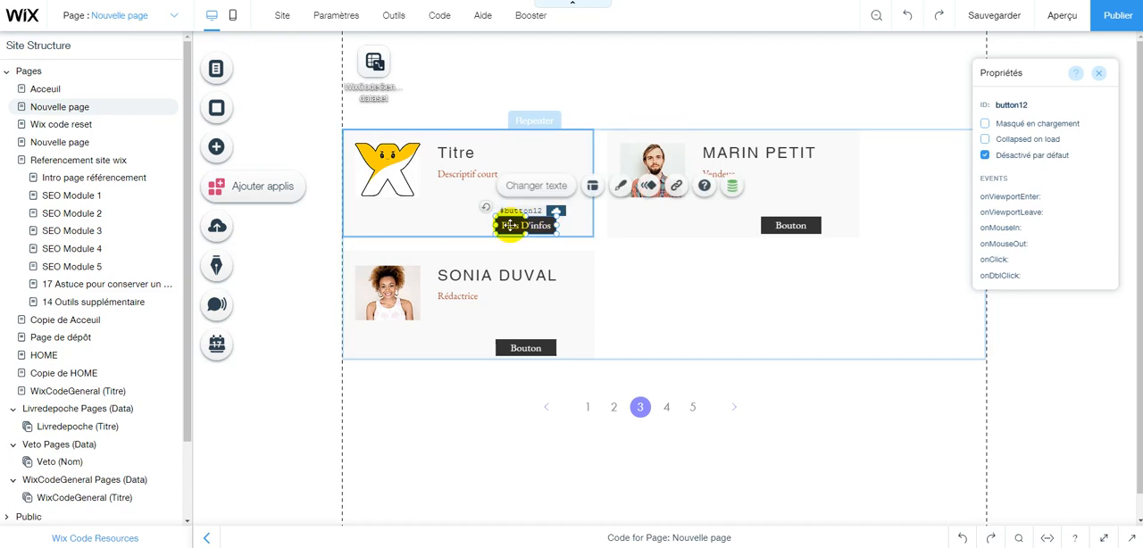
pyautogui.click(723, 186)
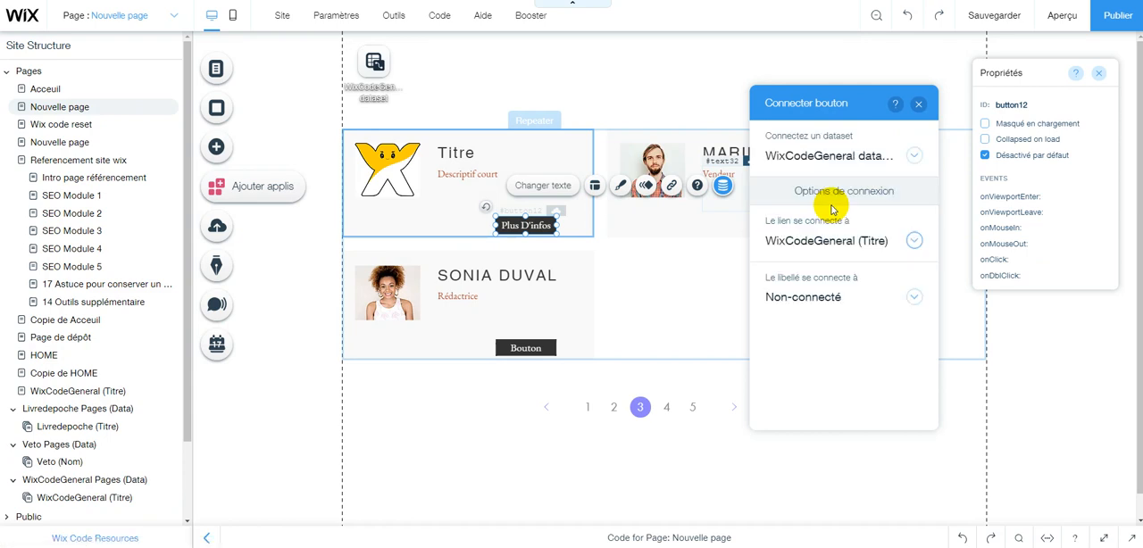
pyautogui.click(873, 247)
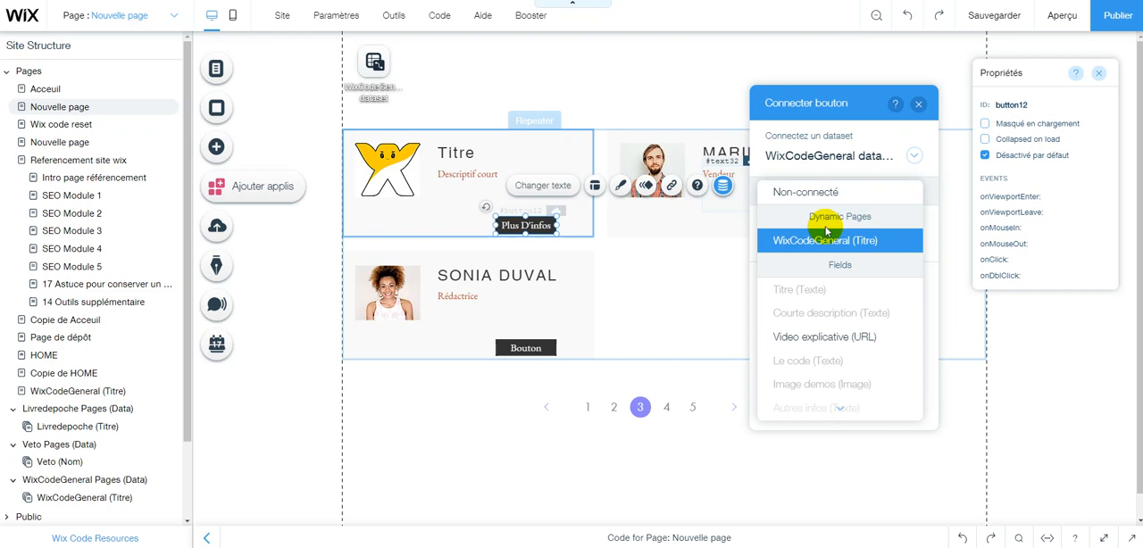
pyautogui.click(826, 253)
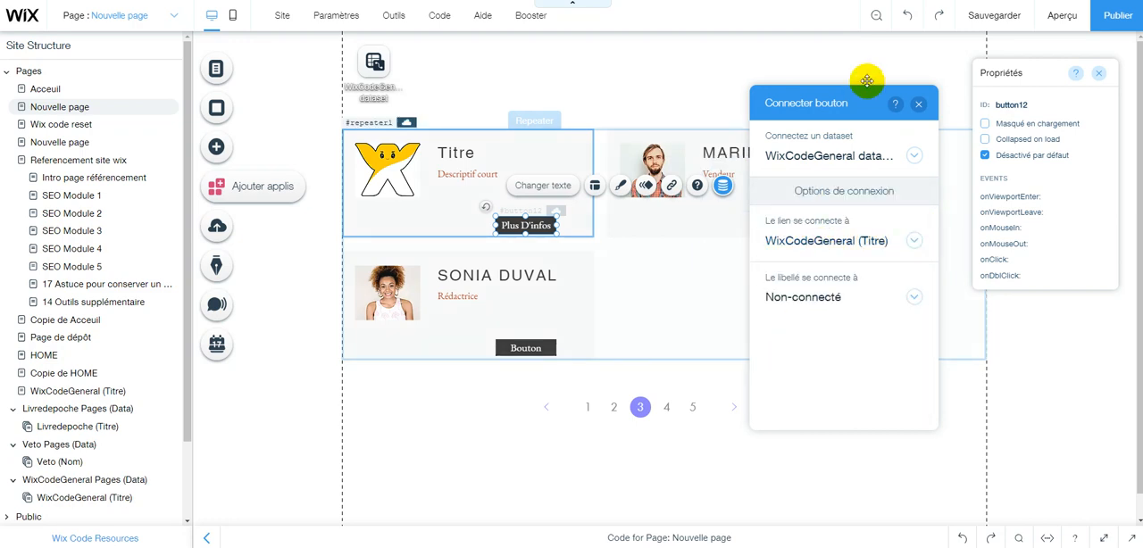
pyautogui.click(916, 105)
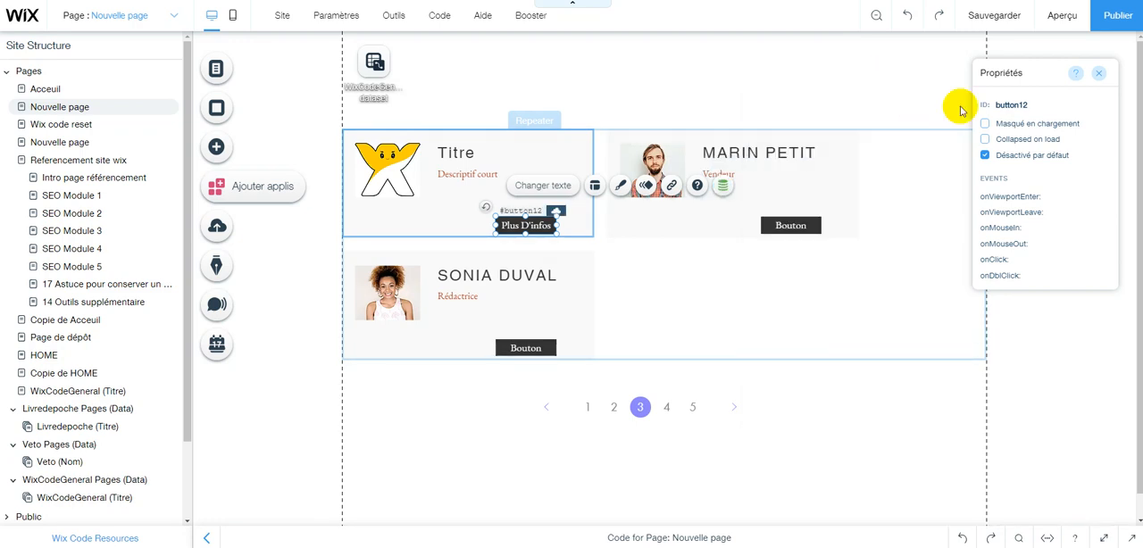
# Publish the site and open the live Nouvelle page through the URL link in its SEO settings.
pyautogui.click(1100, 20)
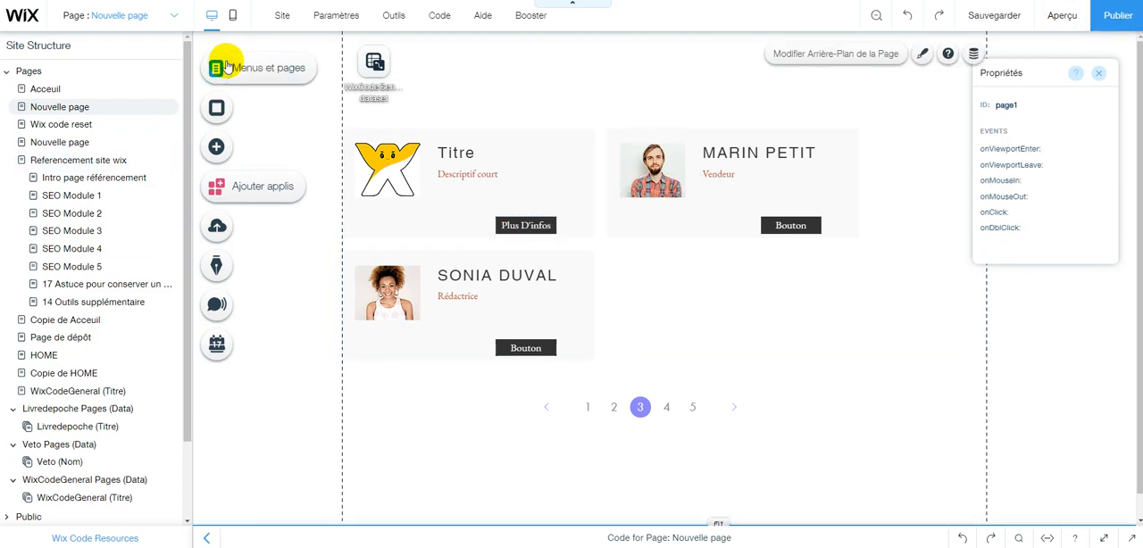
pyautogui.click(302, 85)
pyautogui.click(558, 127)
pyautogui.click(651, 126)
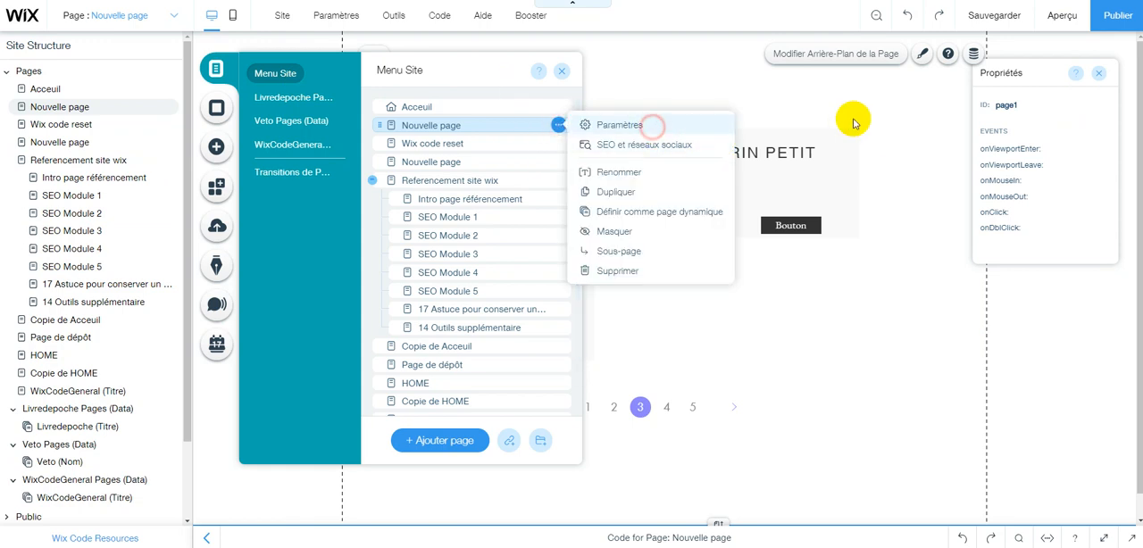
pyautogui.click(857, 104)
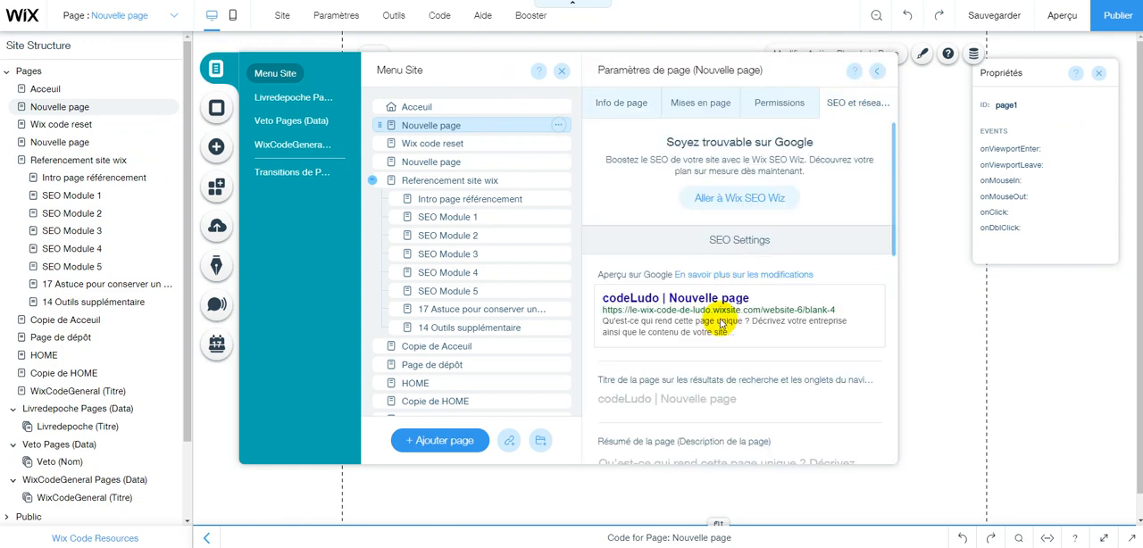
pyautogui.scroll(-5, 671, 317)
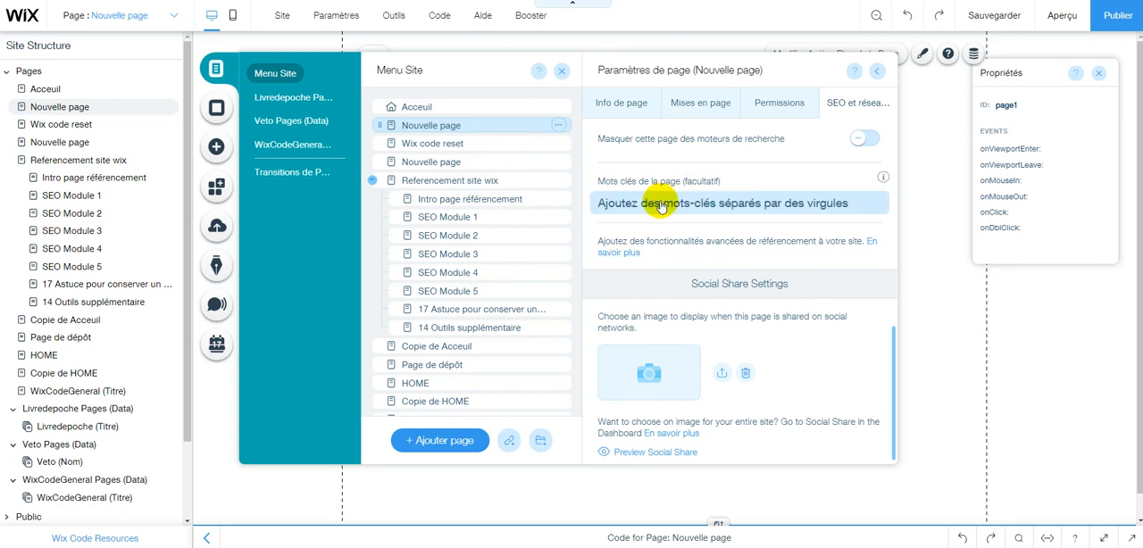
pyautogui.scroll(3, 625, 179)
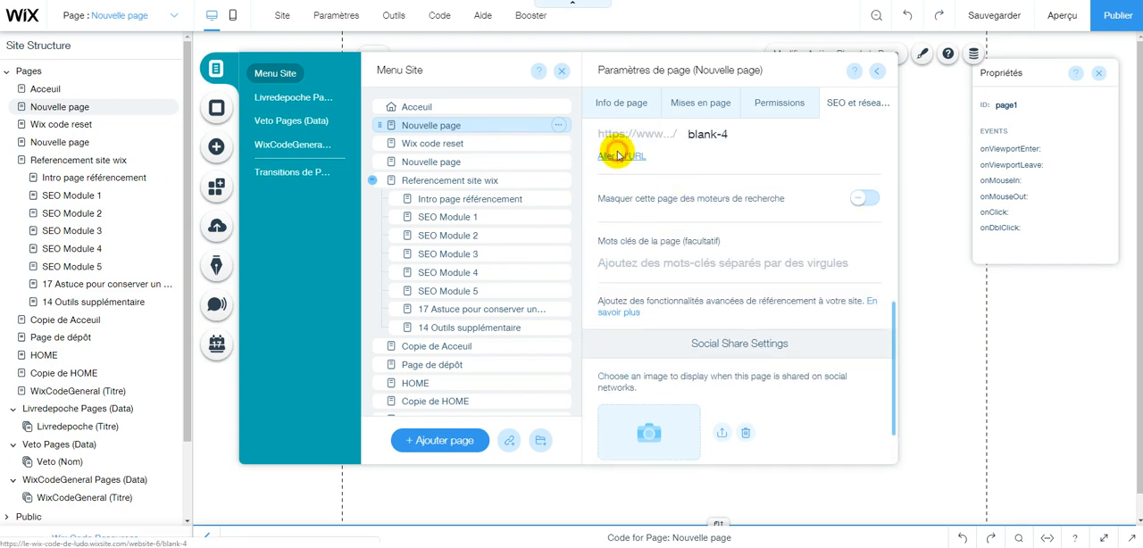
pyautogui.click(616, 150)
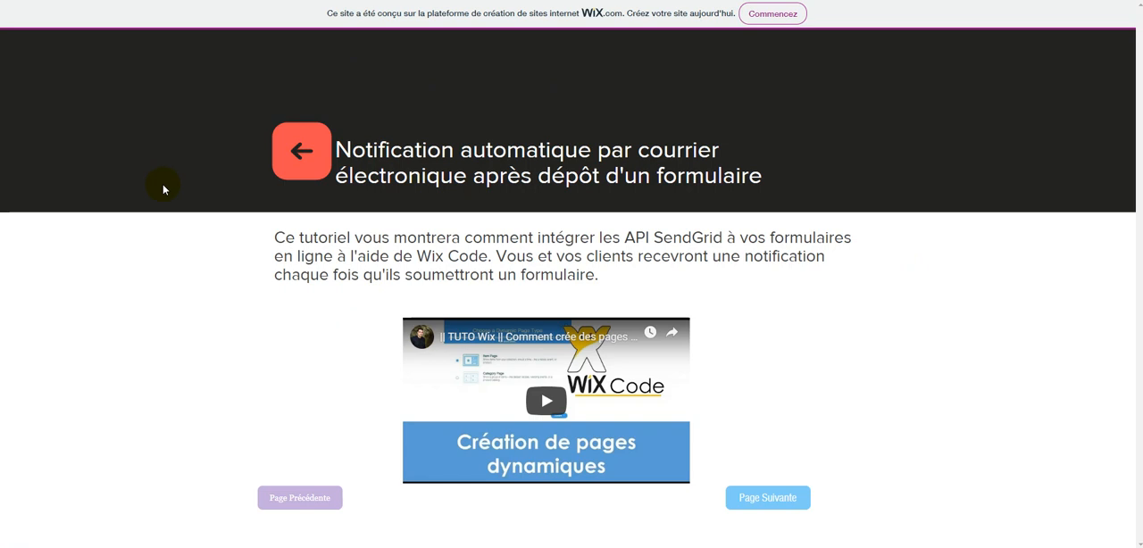
# Check the title and long description on the live item page, and test the Page Suivante button.
pyautogui.moveTo(343, 149); pyautogui.dragTo(676, 177)
pyautogui.click(396, 254)
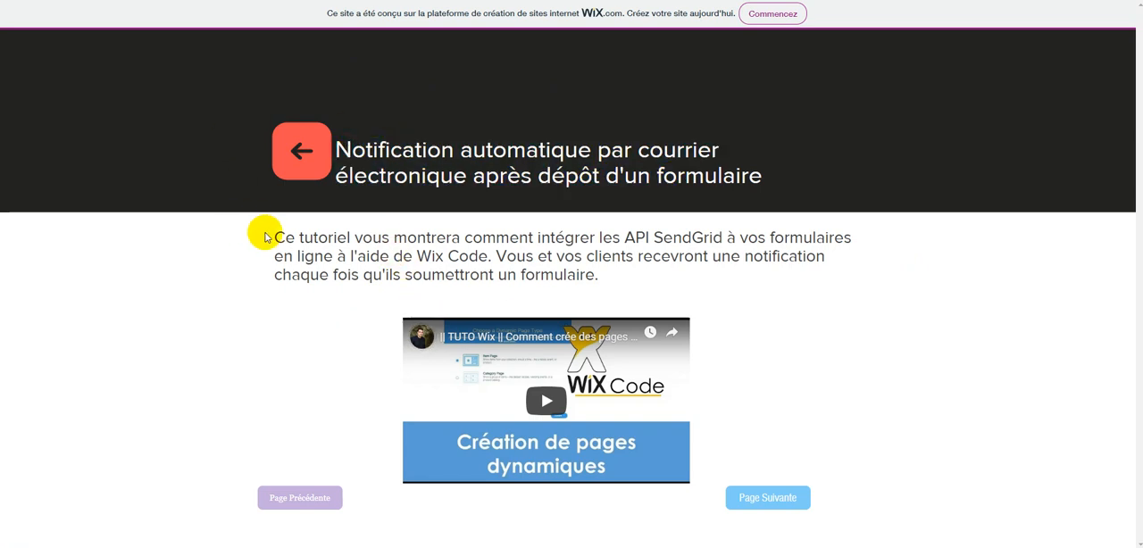
pyautogui.moveTo(270, 235); pyautogui.dragTo(612, 275)
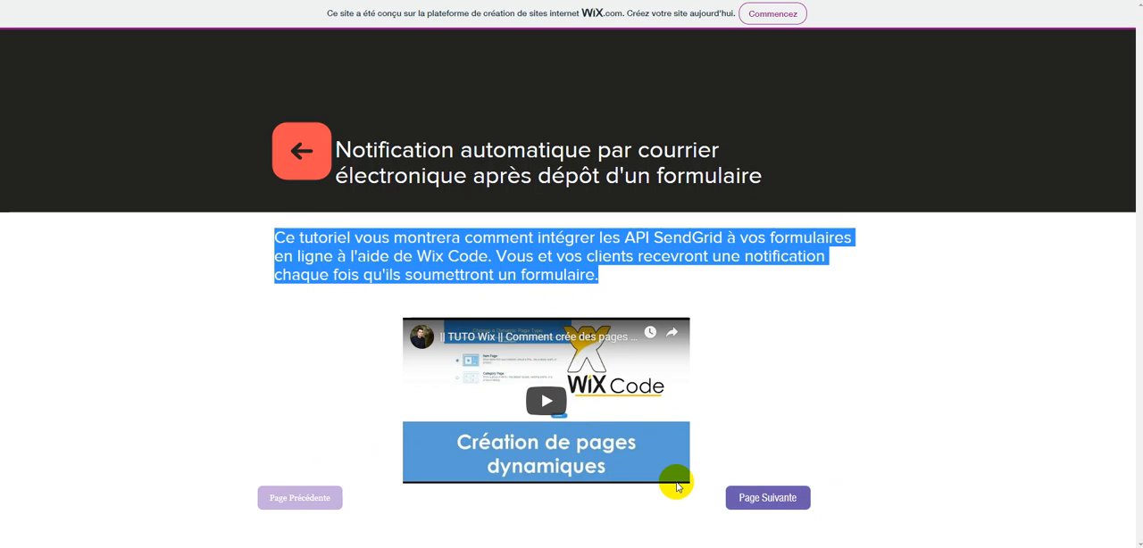
pyautogui.click(769, 497)
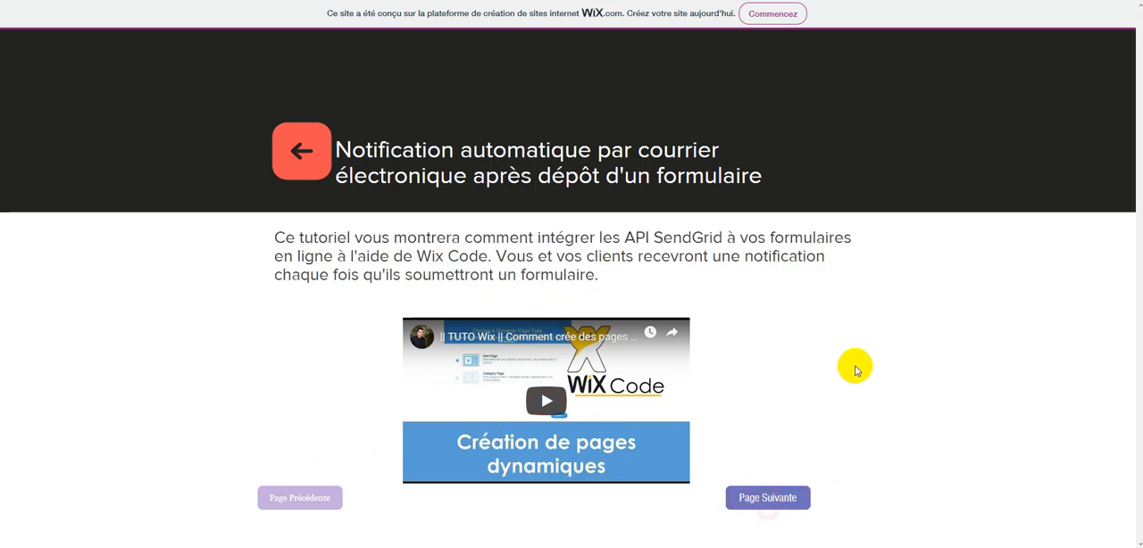